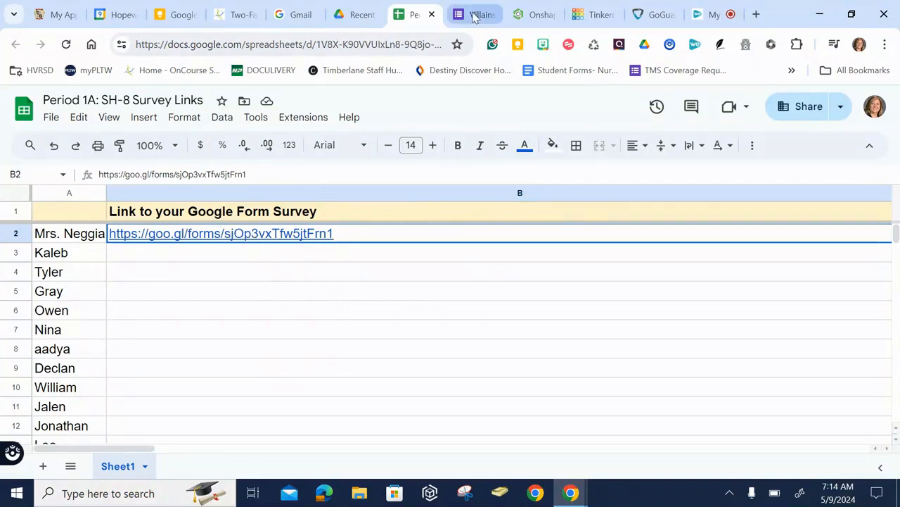
Open the teacher's sample survey linked in the sheet and review its description, logo image and questions through to the end of the form.
mouse_move(296, 241)
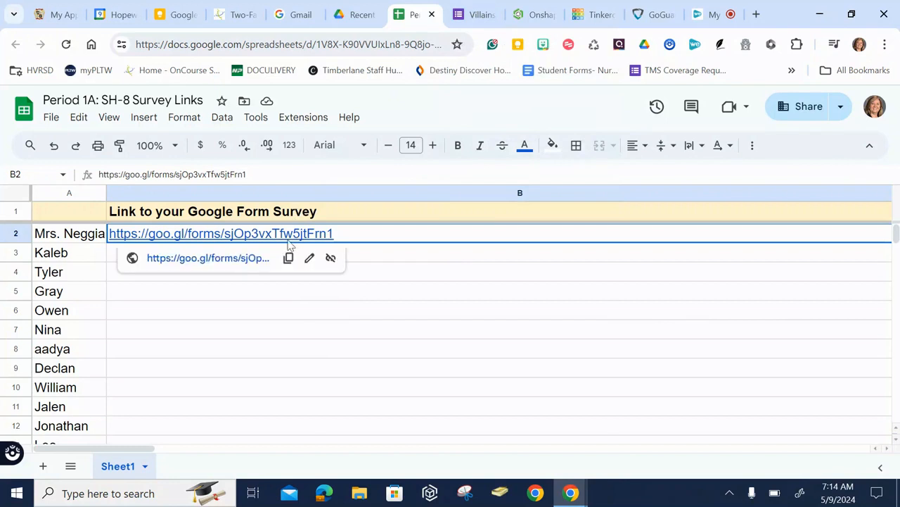
left_click(227, 260)
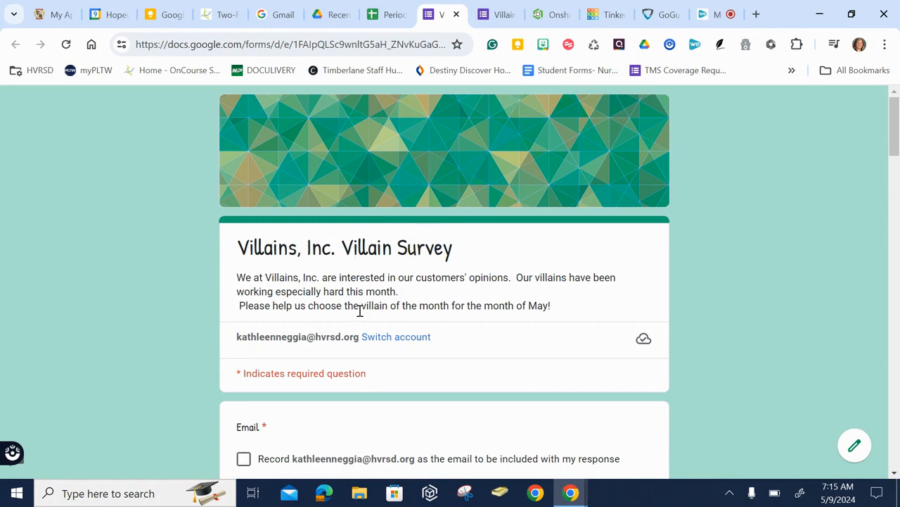
scroll(360, 310, "down", 3)
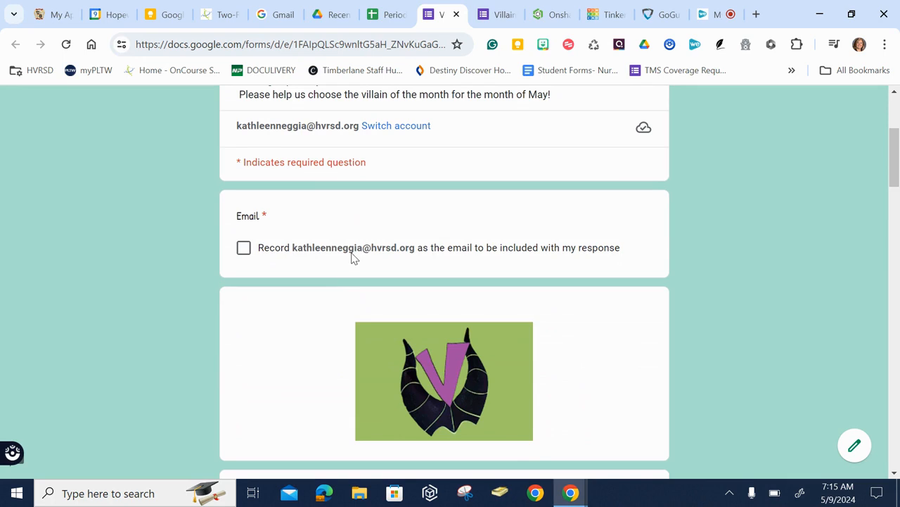
scroll(353, 257, "down", 2)
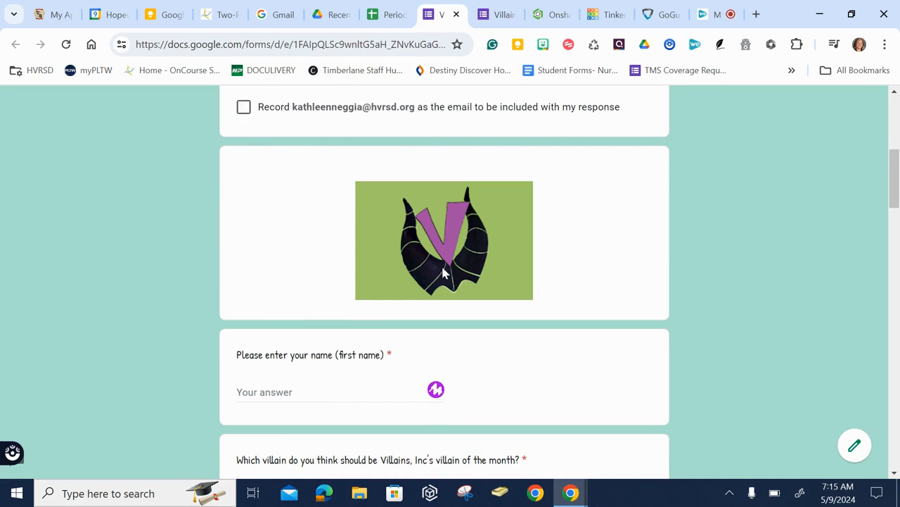
scroll(316, 309, "down", 1)
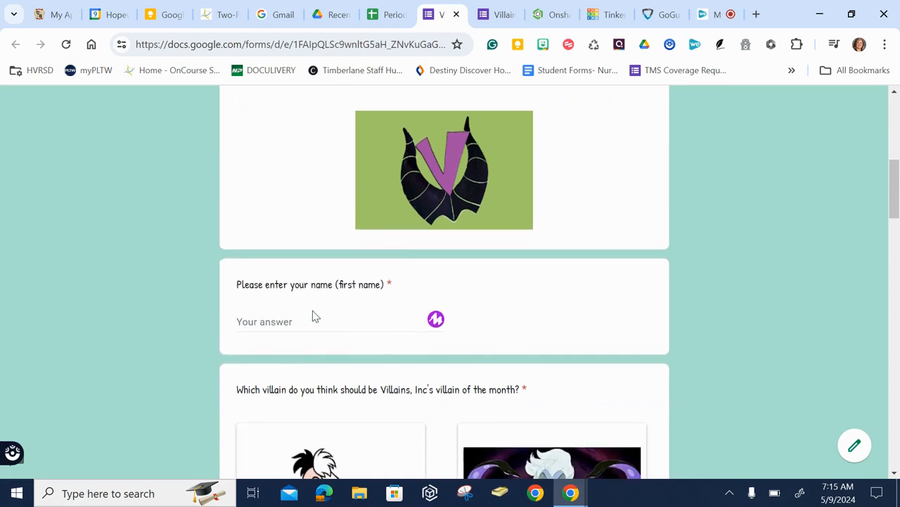
scroll(314, 315, "down", 2)
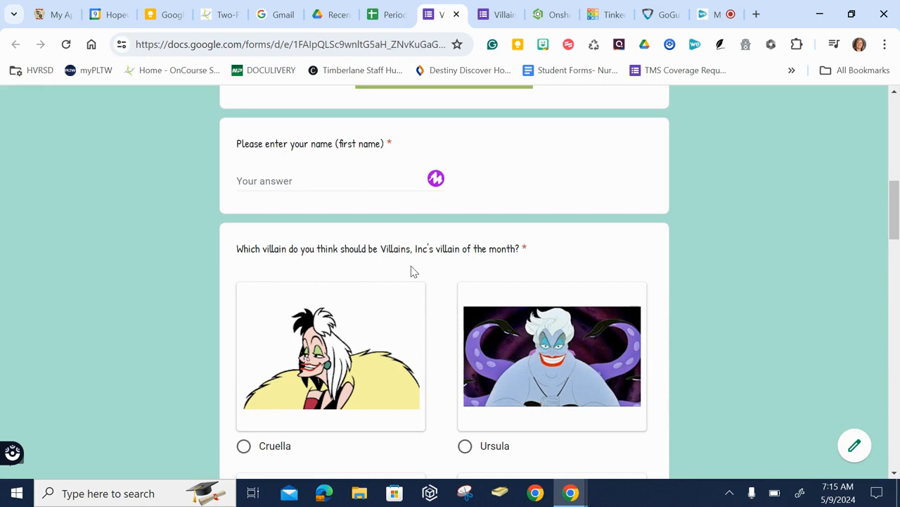
scroll(413, 271, "down", 2)
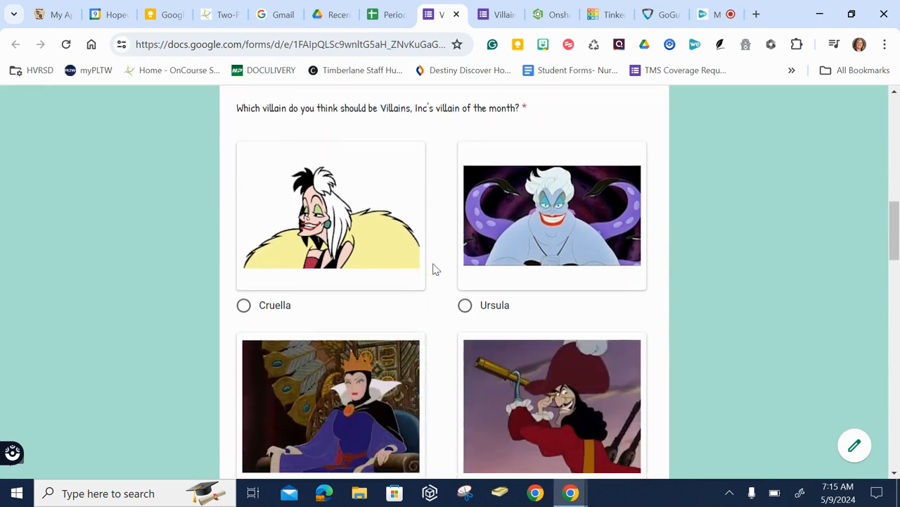
scroll(451, 308, "down", 6)
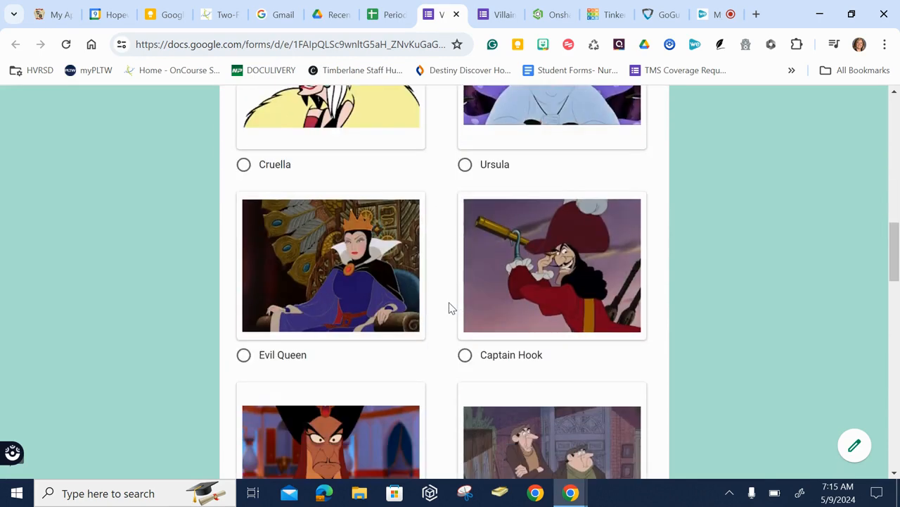
scroll(451, 308, "down", 4)
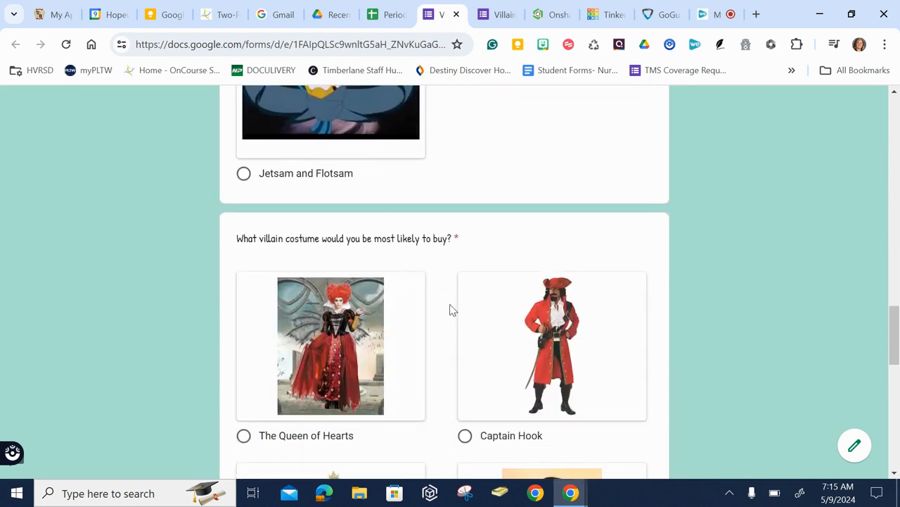
scroll(451, 309, "down", 7)
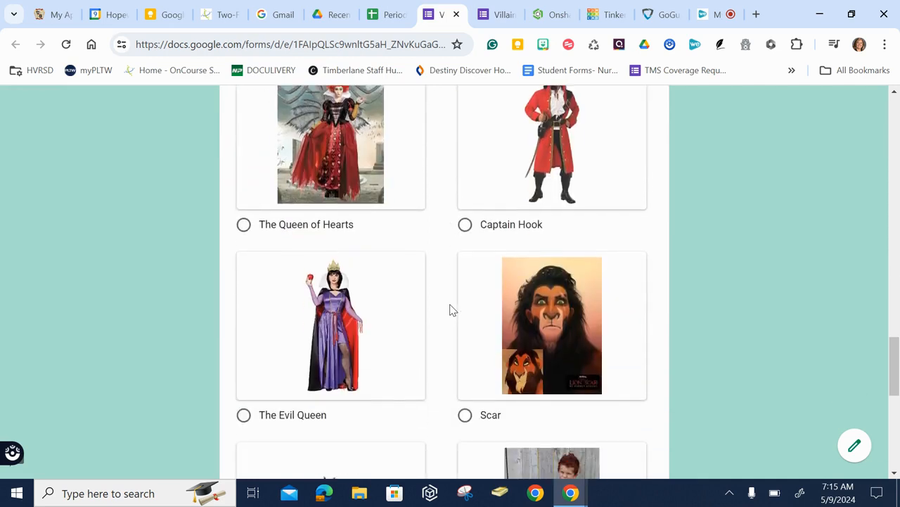
scroll(452, 310, "down", 1)
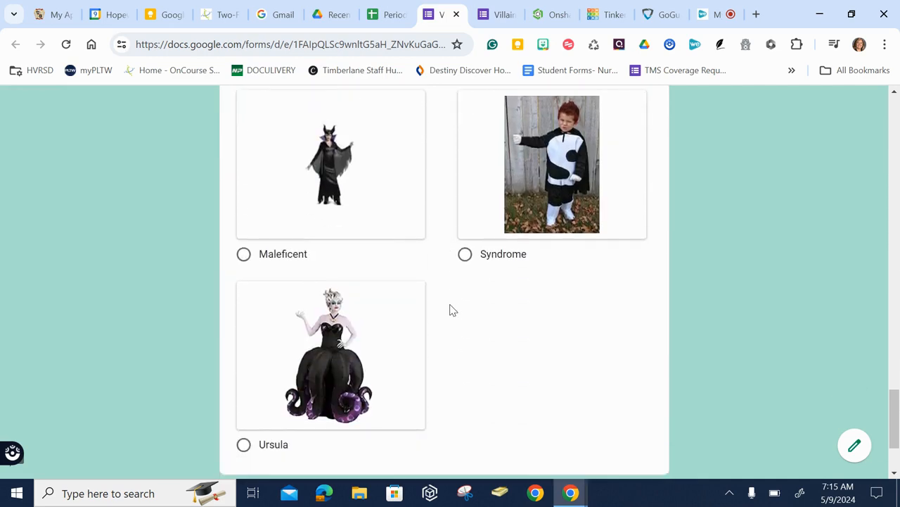
scroll(452, 310, "down", 2)
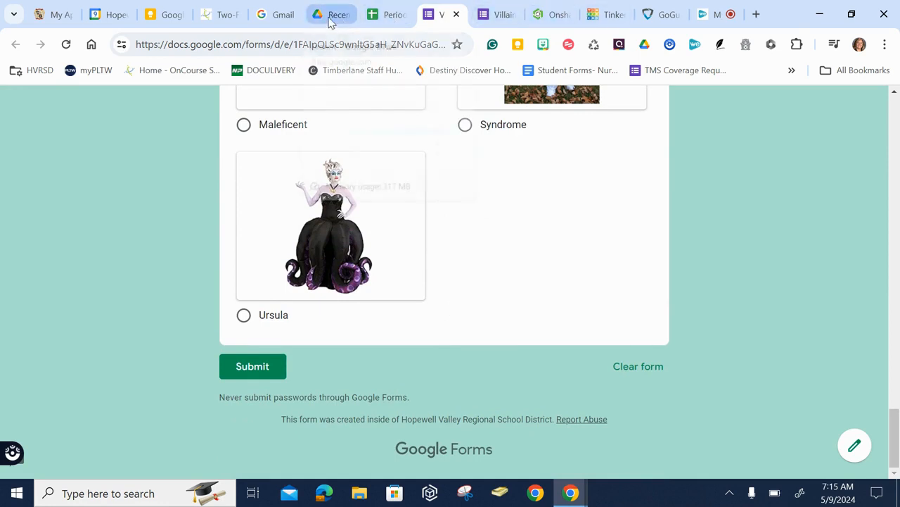
In Google Drive, open the 5_Sheets folder inside My Drive > _7th Computers in Business > Artifacts (CiB).
mouse_move(330, 22)
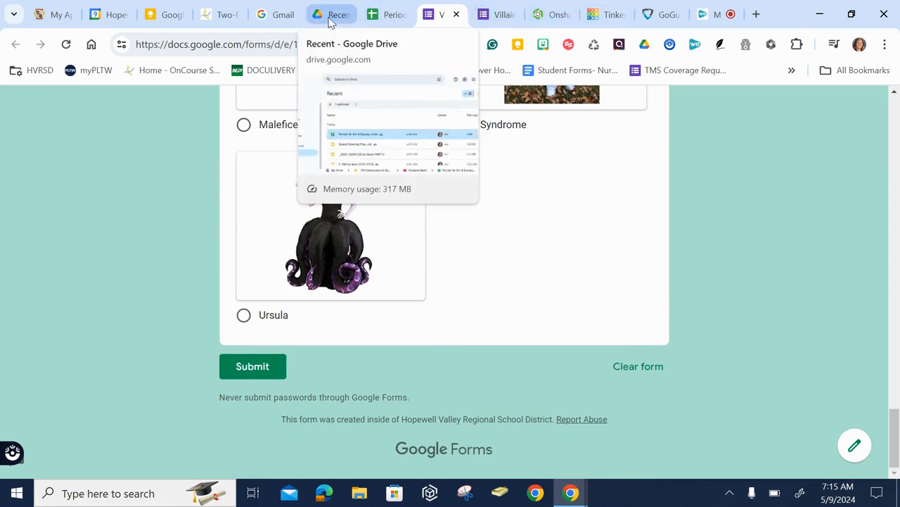
left_click(330, 15)
left_click(76, 298)
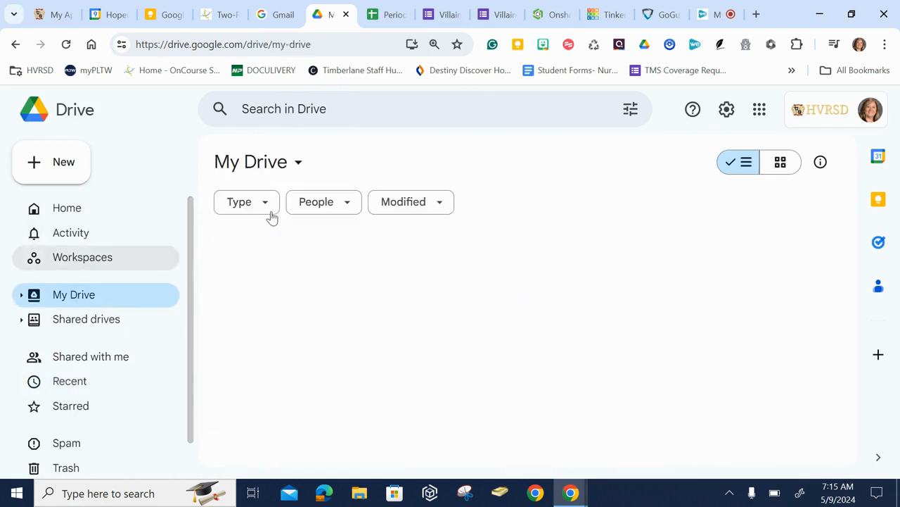
scroll(301, 408, "down", 2)
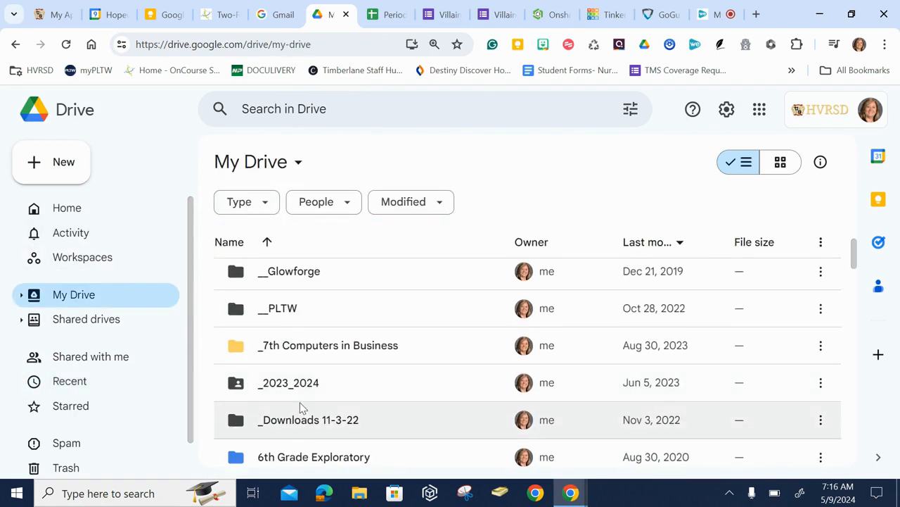
double_click(310, 347)
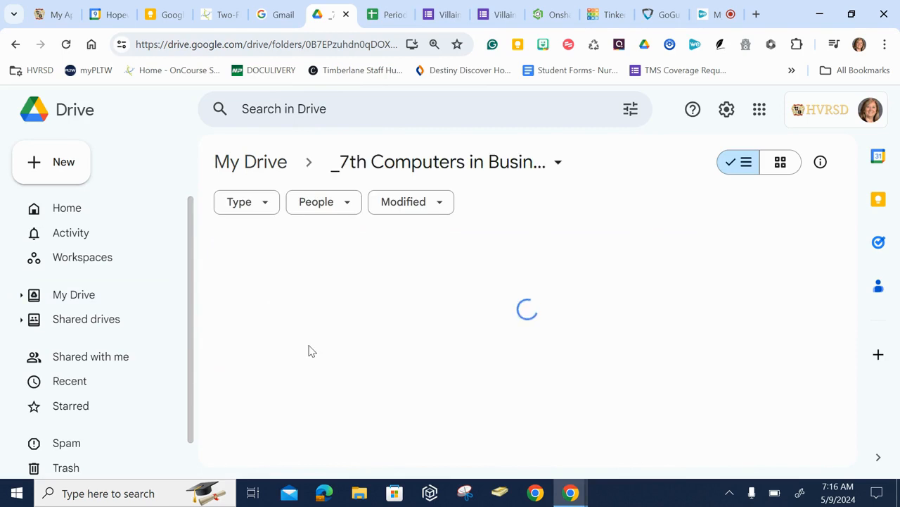
double_click(292, 277)
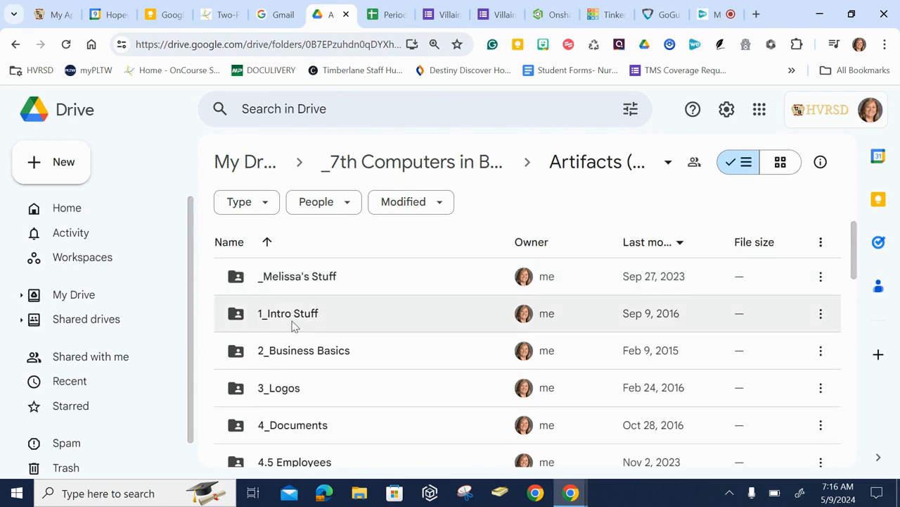
scroll(297, 363, "down", 3)
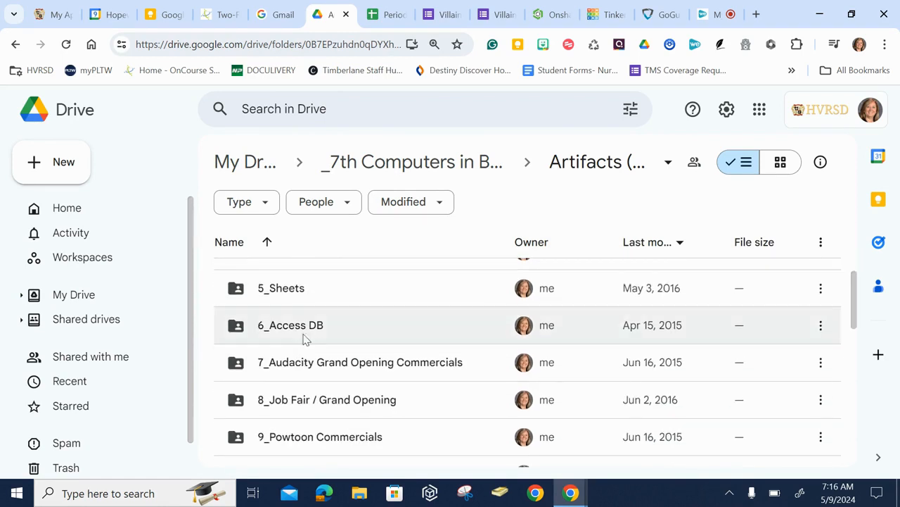
double_click(291, 291)
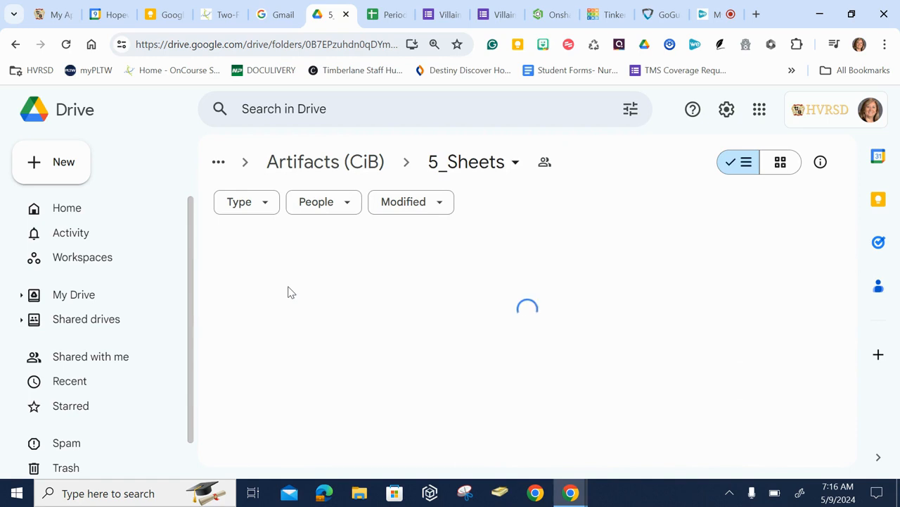
Create a blank Google Form in the 5_Sheets folder, accepting that it is shared with the folder's people.
left_click(67, 166)
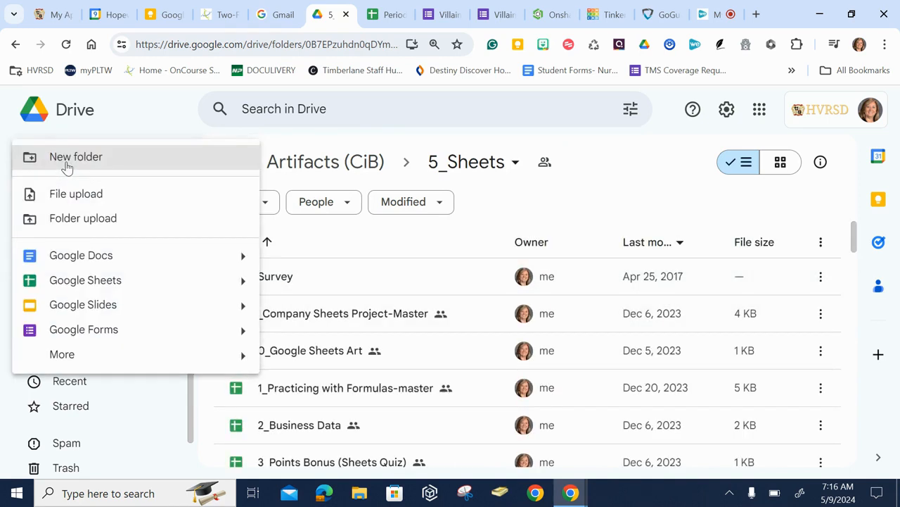
left_click(105, 331)
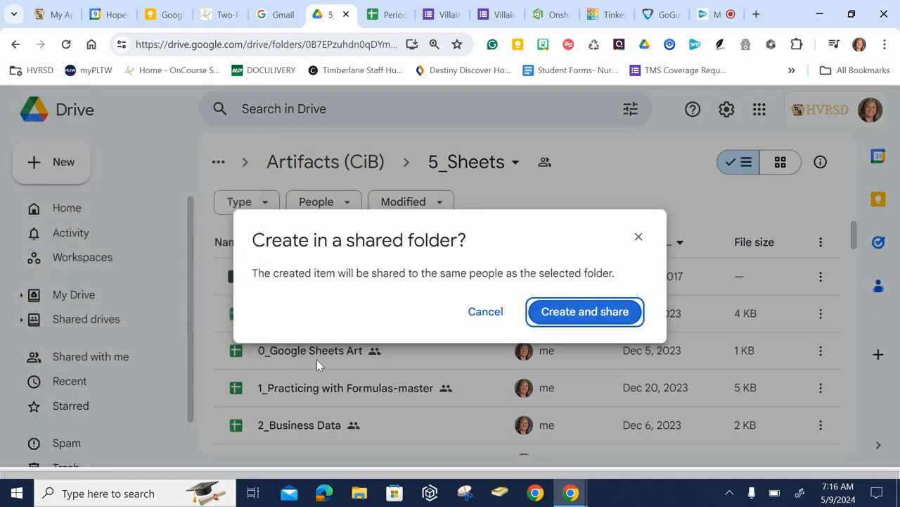
left_click(569, 310)
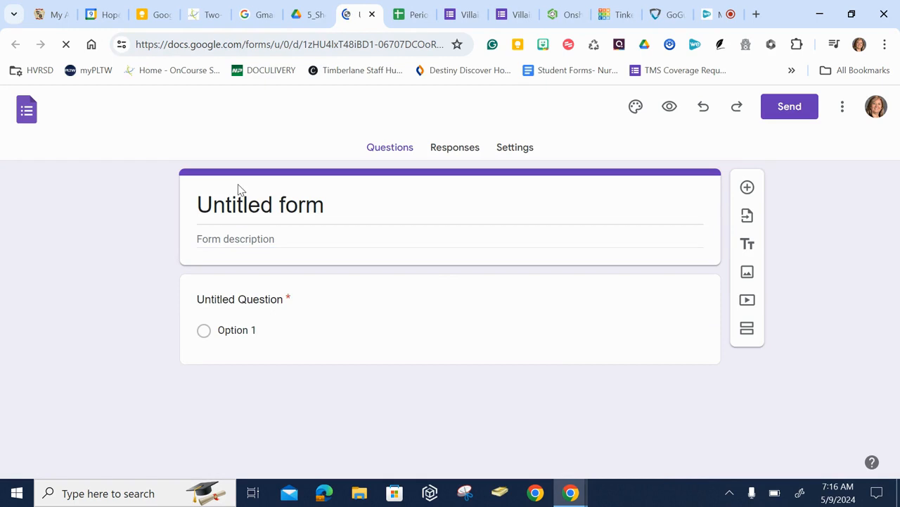
Replace the new form's title with "Villains, Inc. Customer Survey".
left_click(308, 208)
type("Y")
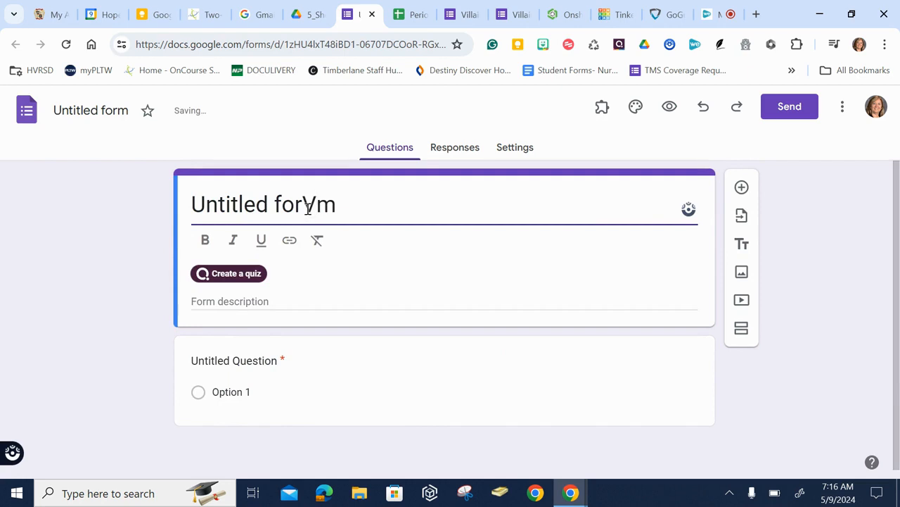
triple_click(308, 207)
type("Villia")
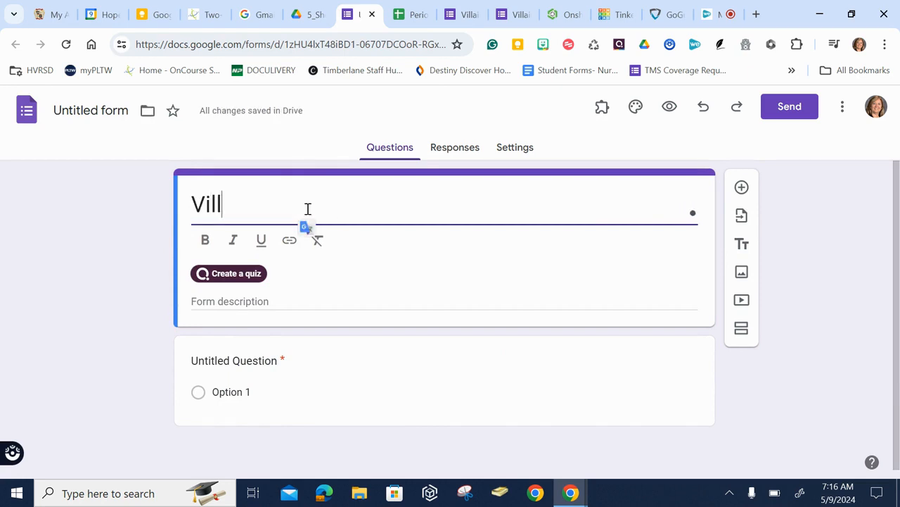
key("BackSpace")
key("BackSpace")
type("ains, Inc Survey")
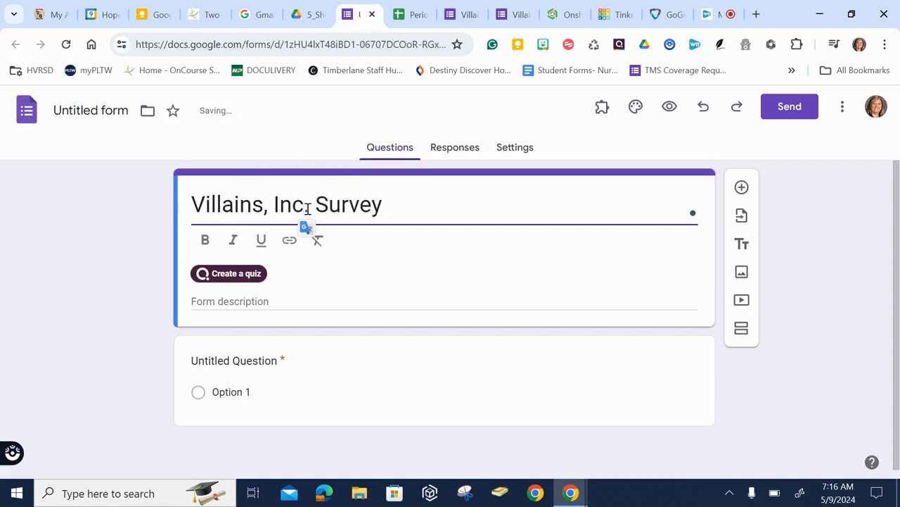
key("Left")
key("Left")
key("Left")
key("Left")
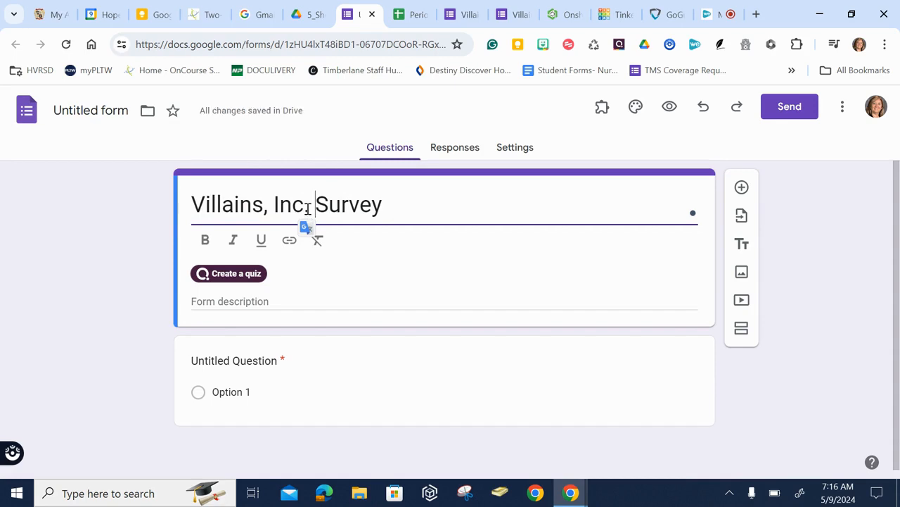
type("Customer")
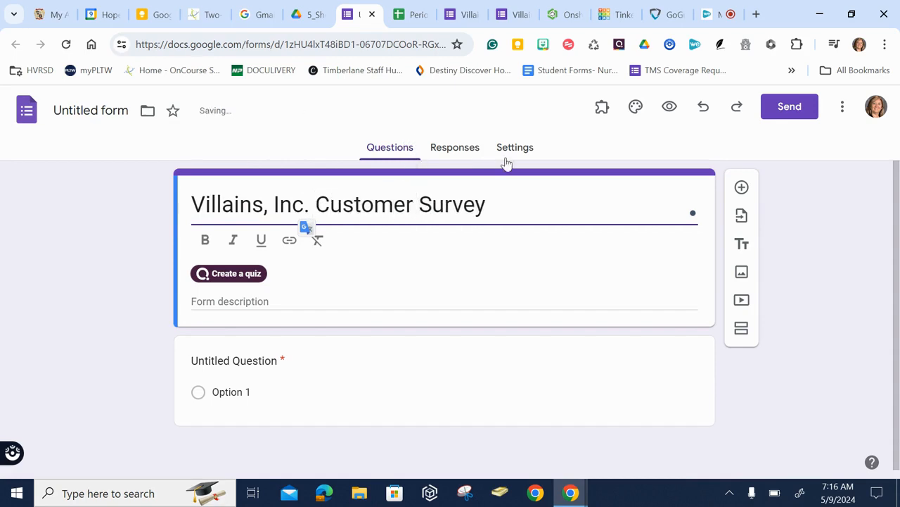
Copy the introductory description from the Villains, Inc. Villain Survey and paste it into the new form's description.
left_click(265, 302)
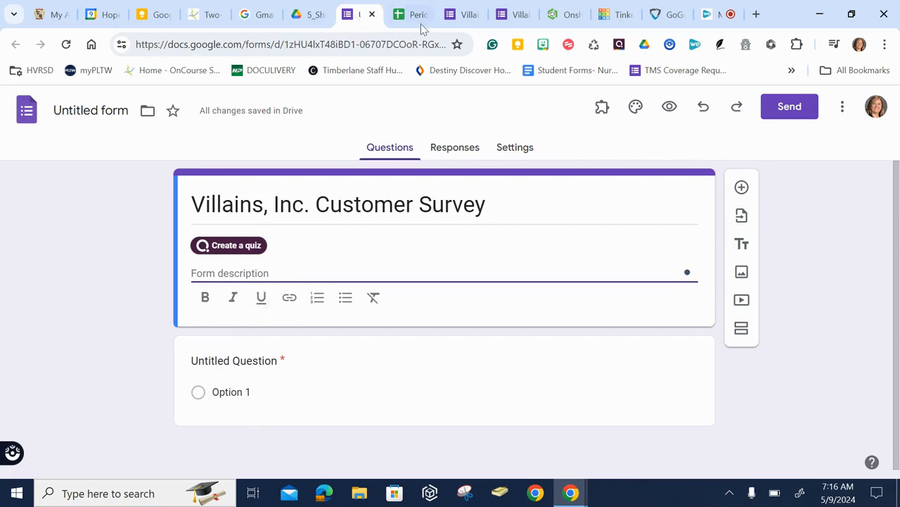
left_click(461, 14)
scroll(388, 200, "up", 20)
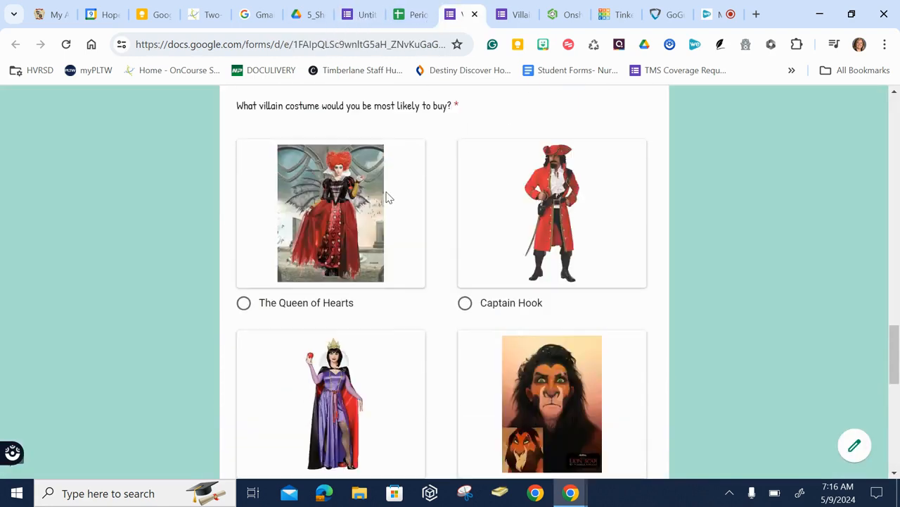
scroll(386, 197, "up", 10)
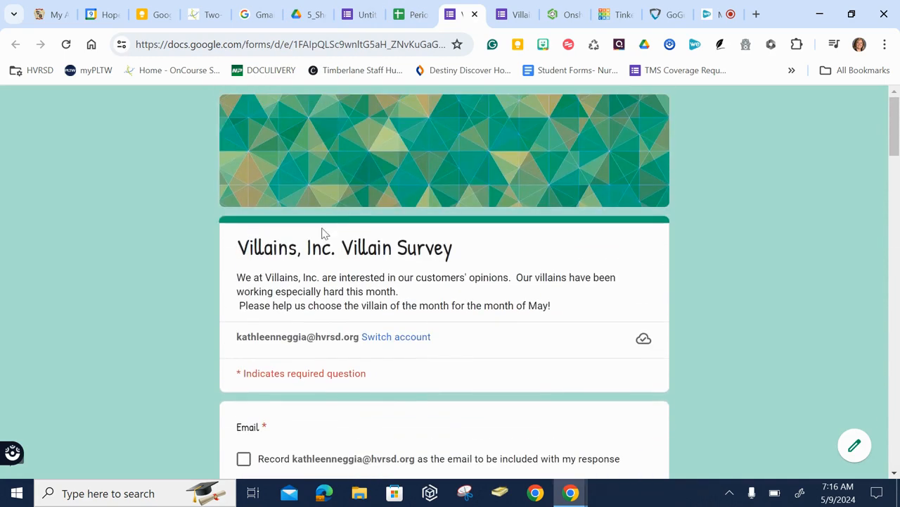
left_click_drag(238, 279, 577, 320)
key("ctrl+c")
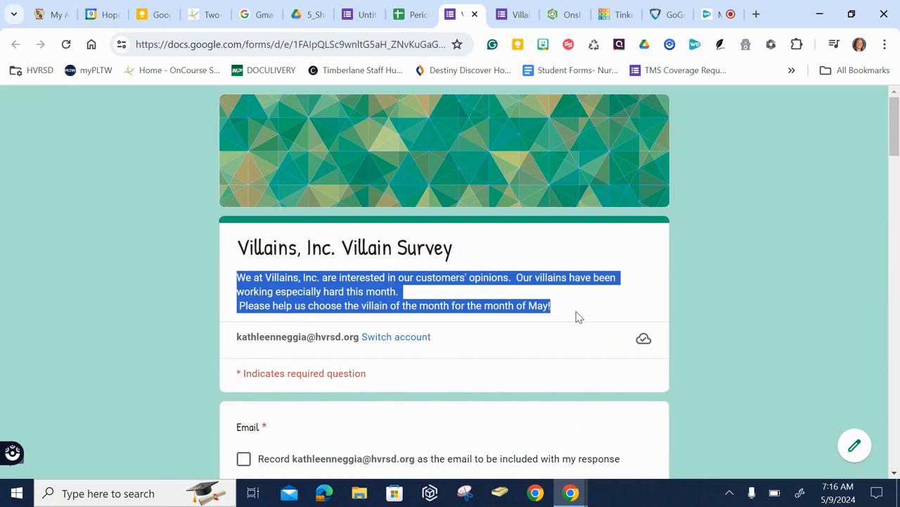
left_click(357, 15)
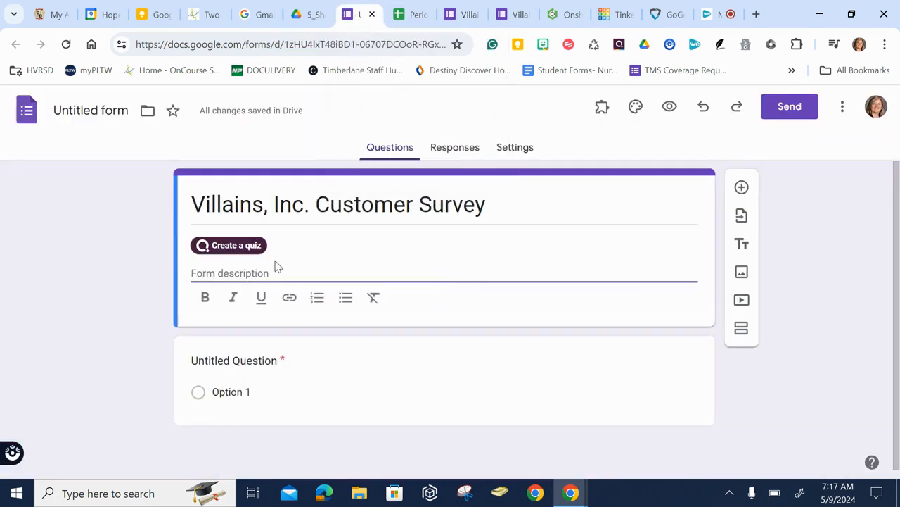
key("ctrl+v")
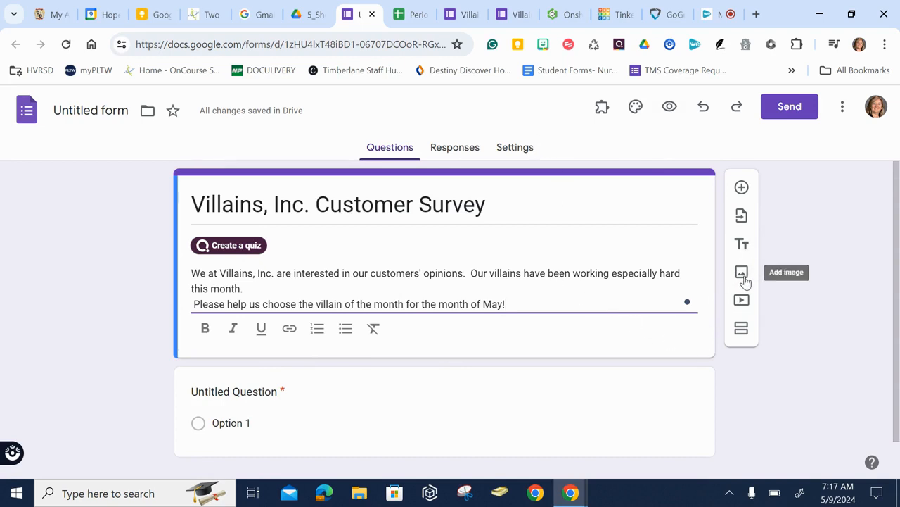
Insert the image Villains Inc. Canva Logo 1.png from the Downloads folder below the form's description, searching for "*logo*".
left_click(629, 360)
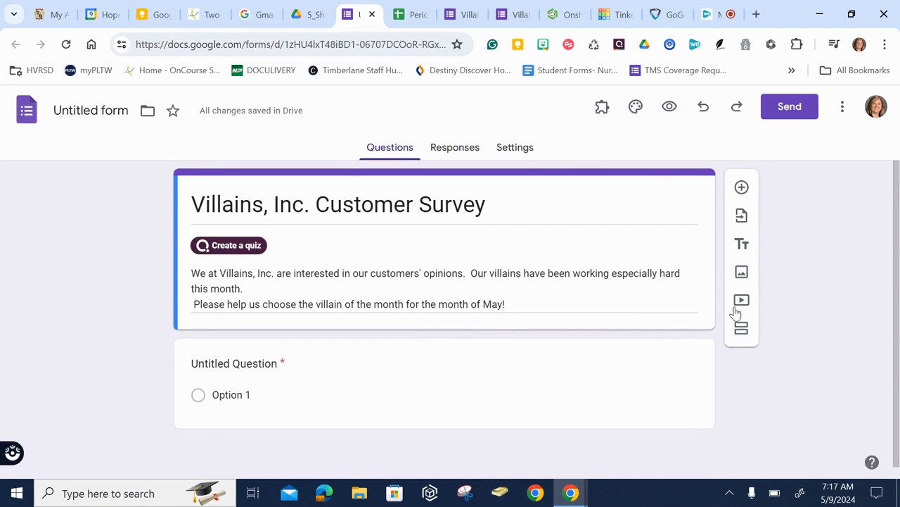
left_click(742, 274)
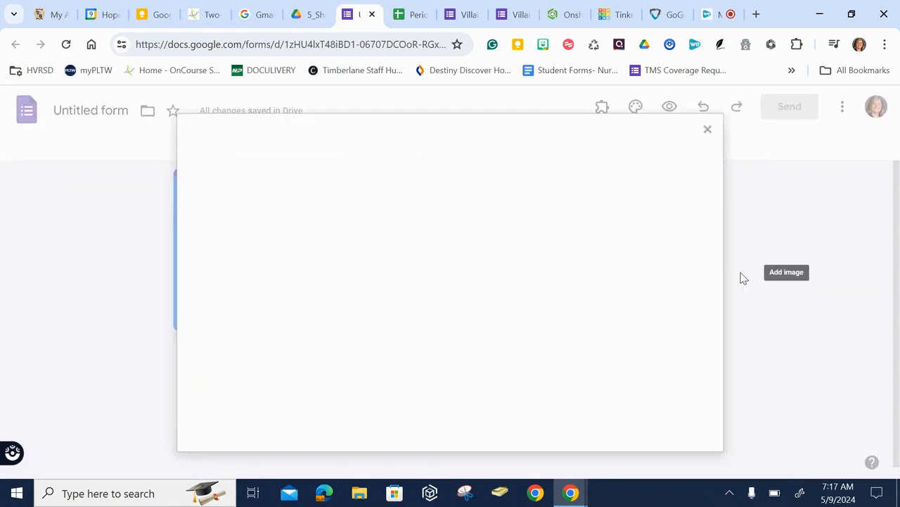
left_click(446, 375)
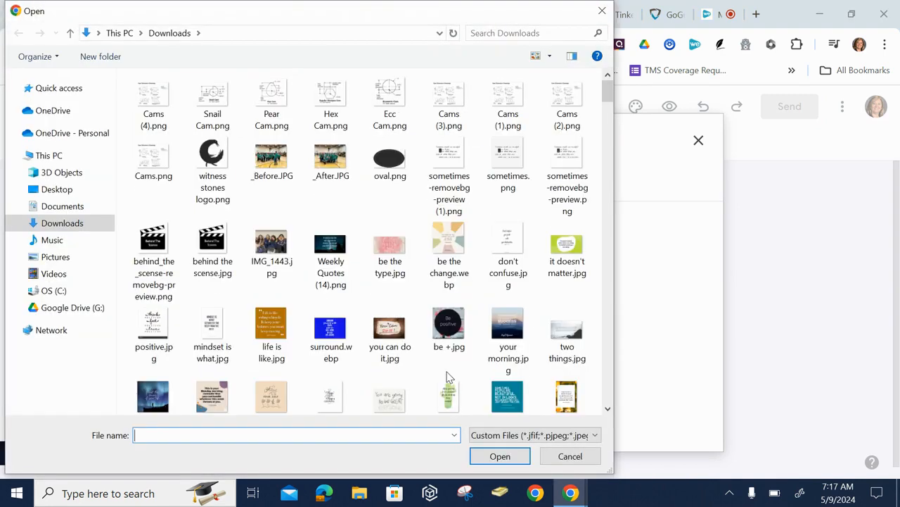
left_click(536, 35)
type("*logo*")
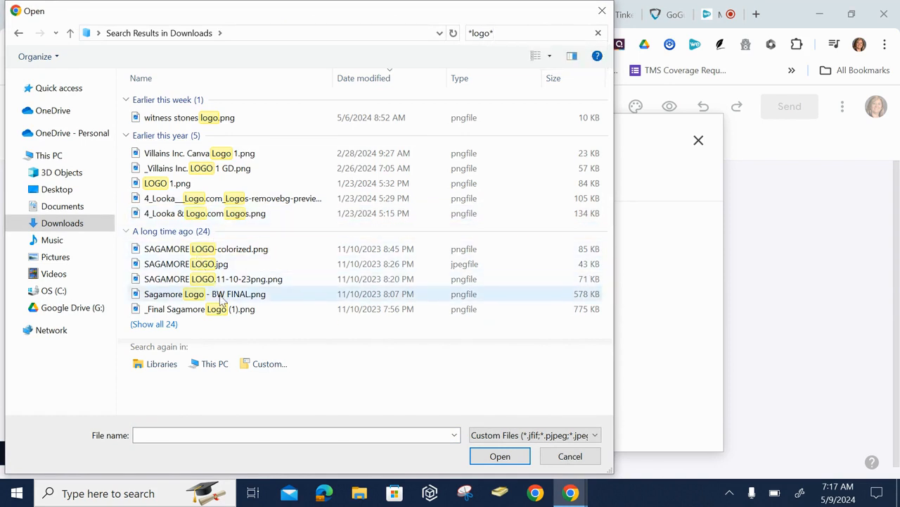
double_click(181, 155)
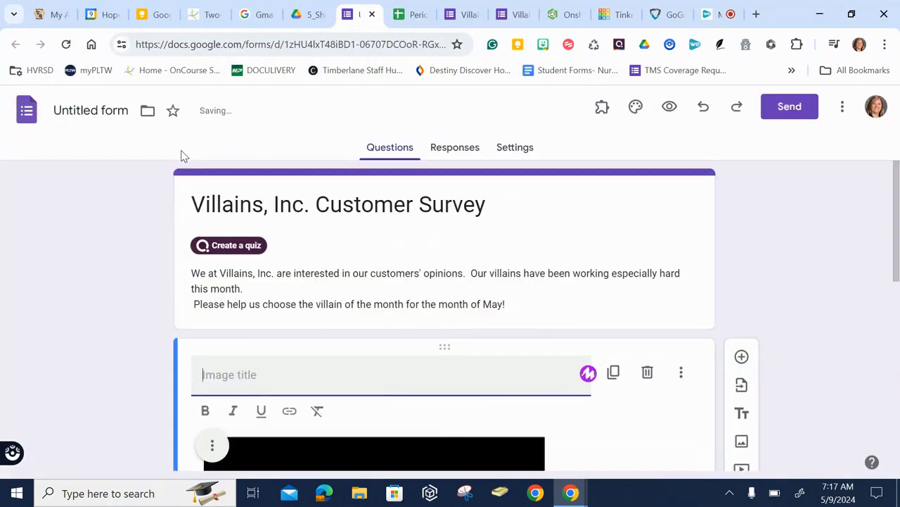
Center-align the inserted Villains, Inc. logo image.
scroll(367, 366, "down", 3)
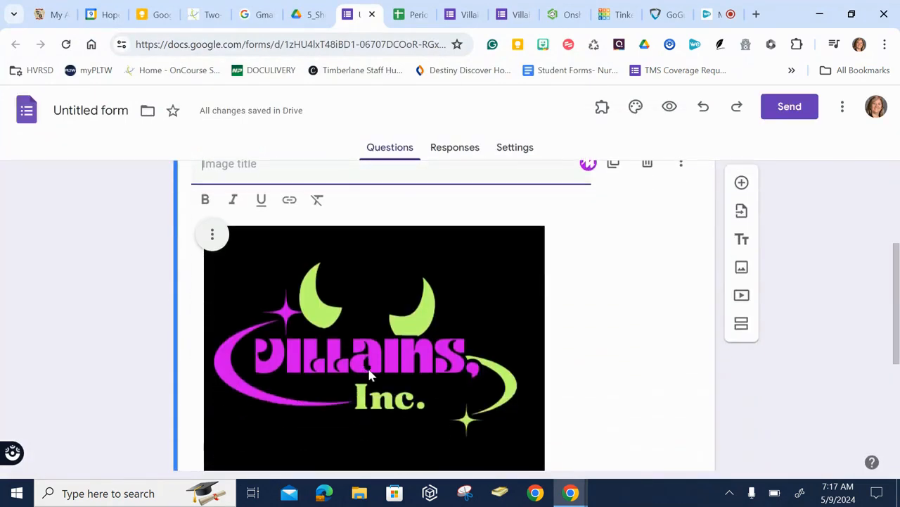
scroll(384, 370, "down", 1)
scroll(399, 380, "down", 2)
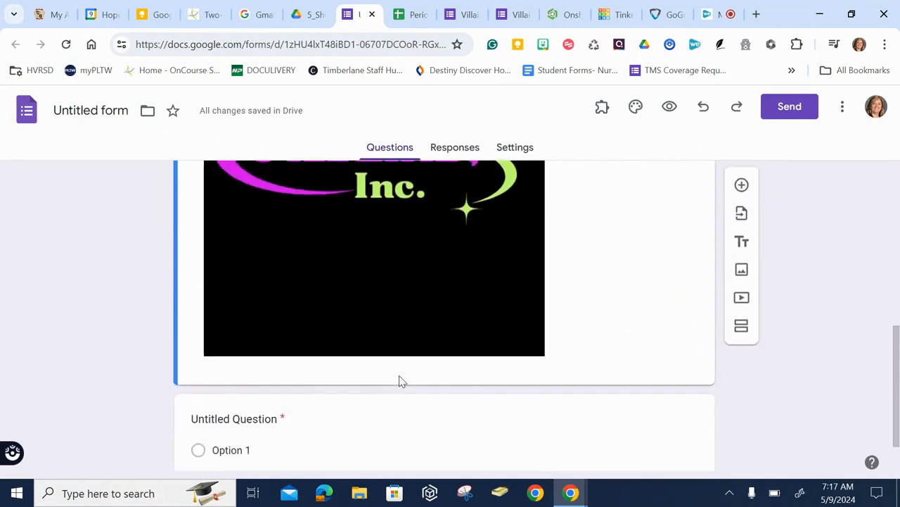
scroll(400, 381, "up", 4)
scroll(411, 368, "down", 5)
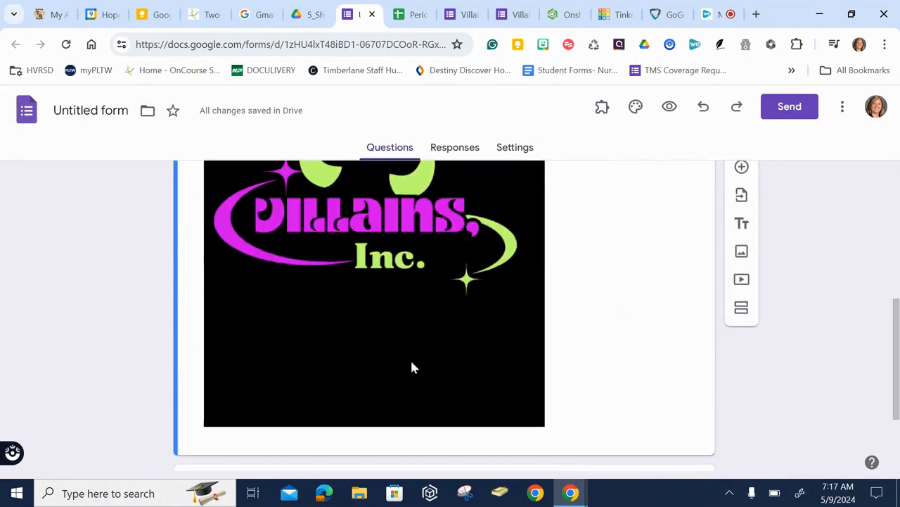
left_click(423, 261)
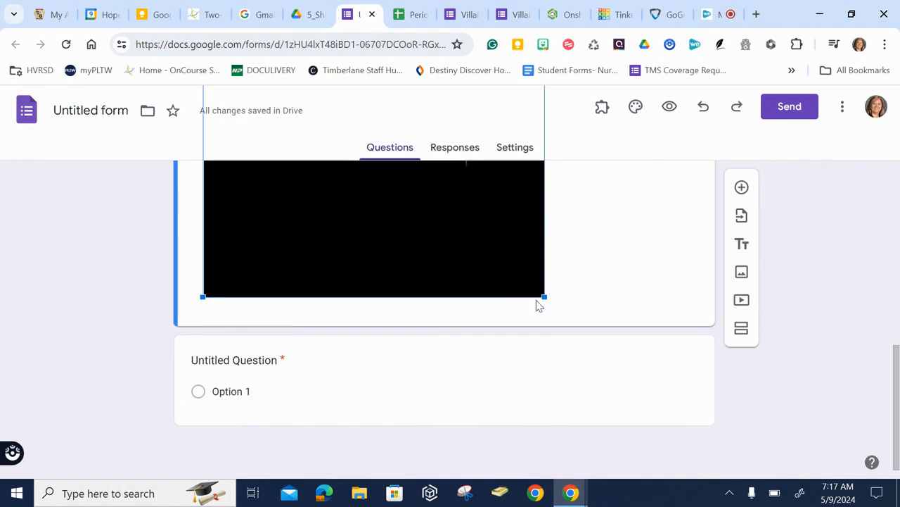
left_click(652, 260)
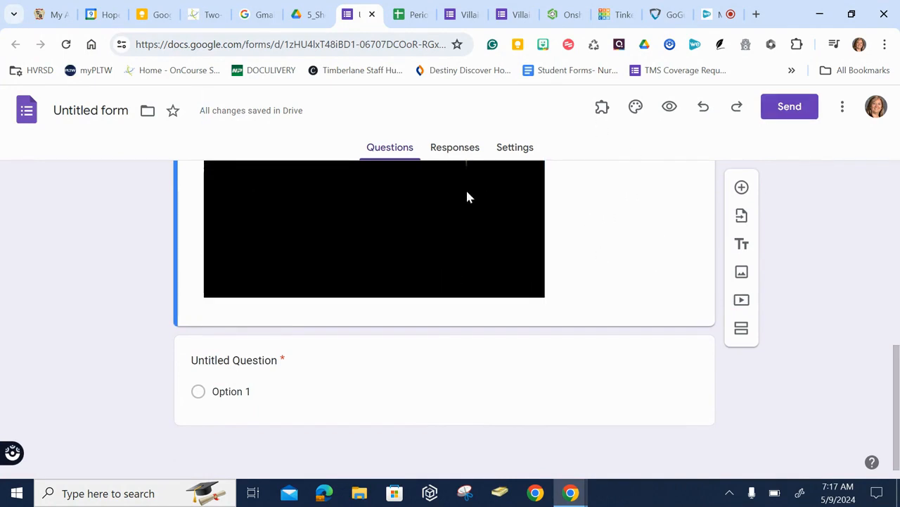
scroll(161, 220, "up", 2)
scroll(158, 220, "up", 2)
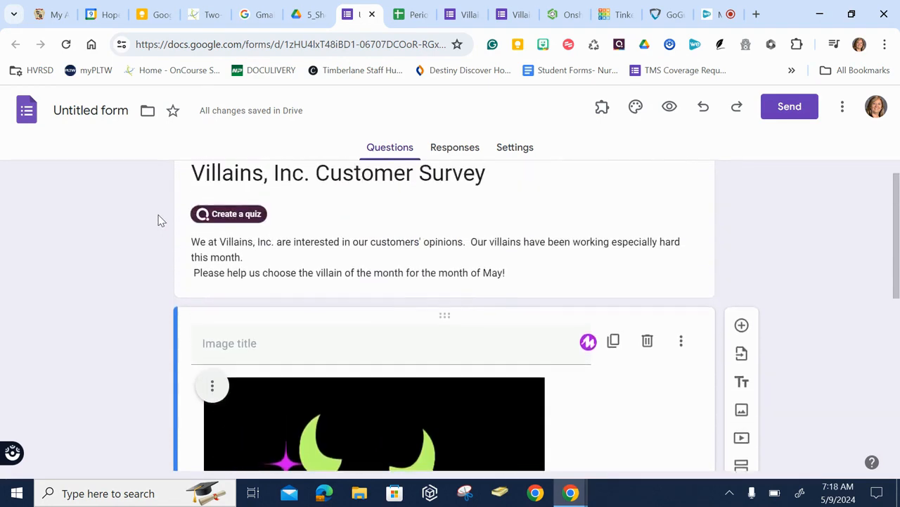
scroll(237, 245, "down", 2)
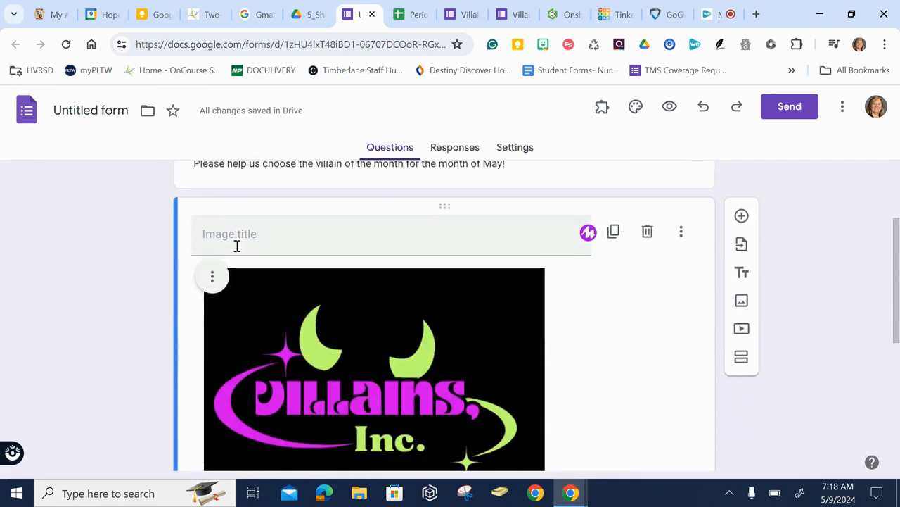
left_click(213, 276)
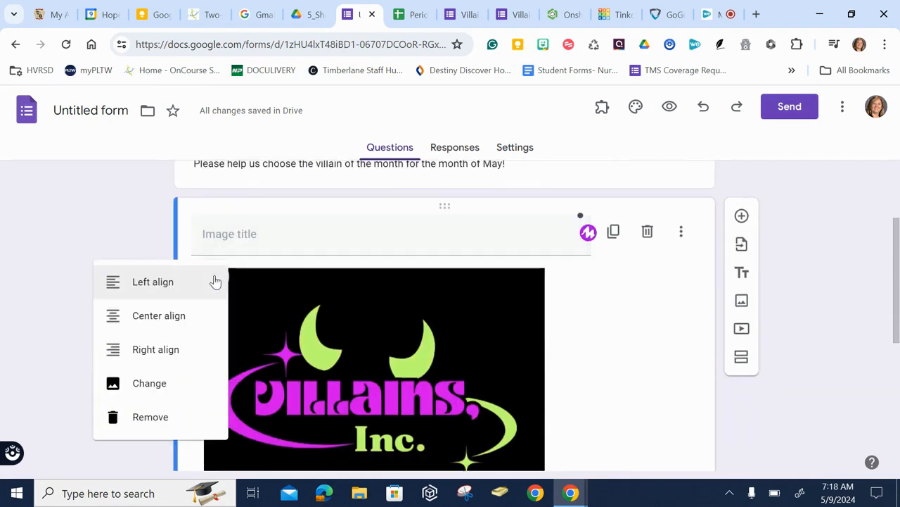
left_click(172, 332)
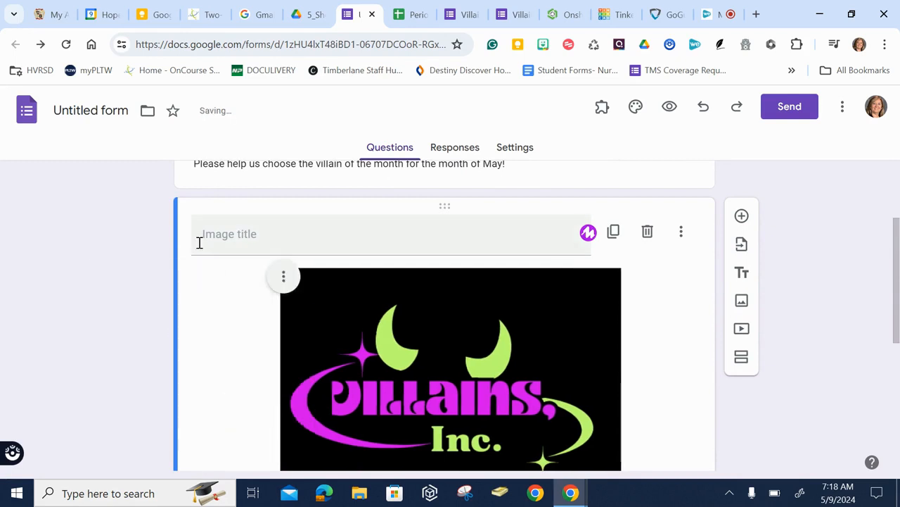
Rename the untitled form file to match the form title, "Villains, Inc. Customer Survey".
scroll(297, 201, "up", 1)
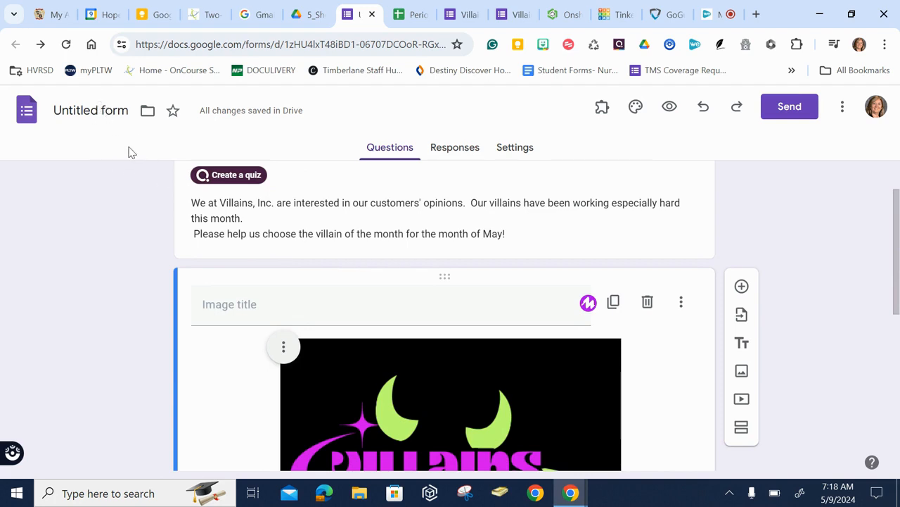
left_click(93, 114)
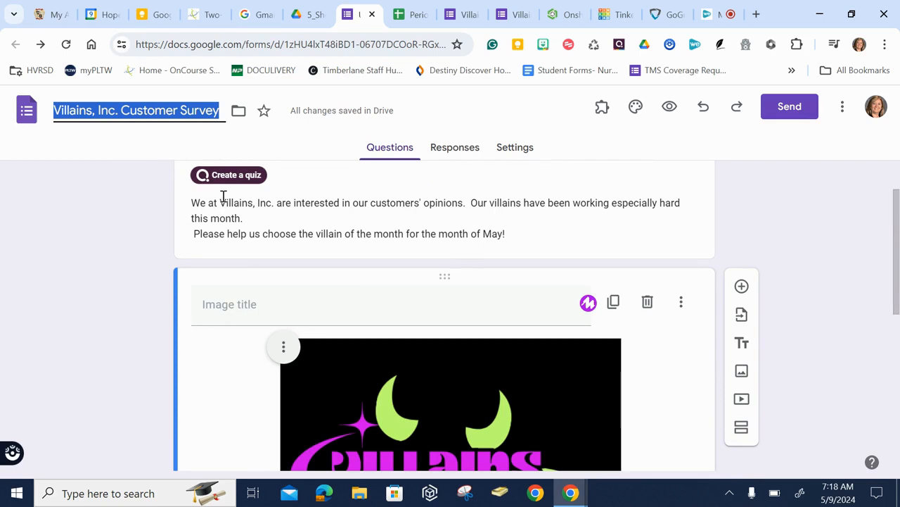
scroll(223, 196, "down", 1)
scroll(236, 204, "up", 2)
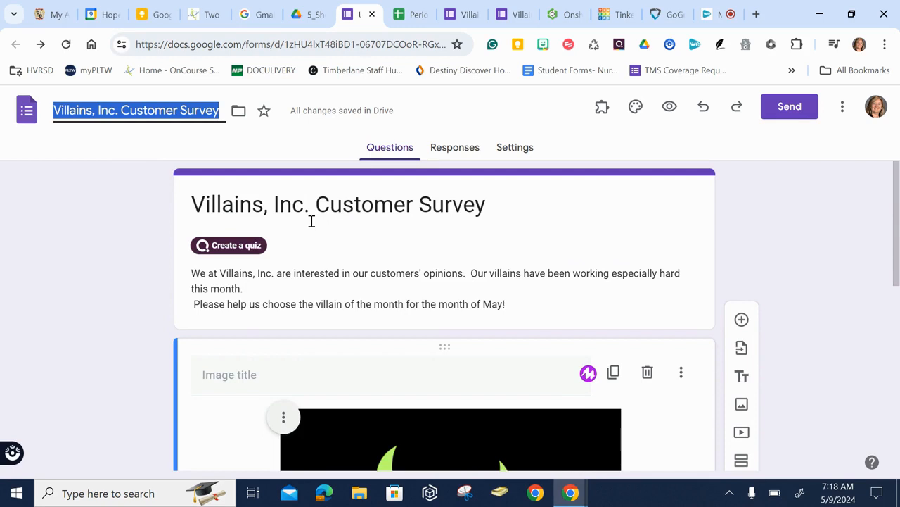
scroll(311, 221, "down", 4)
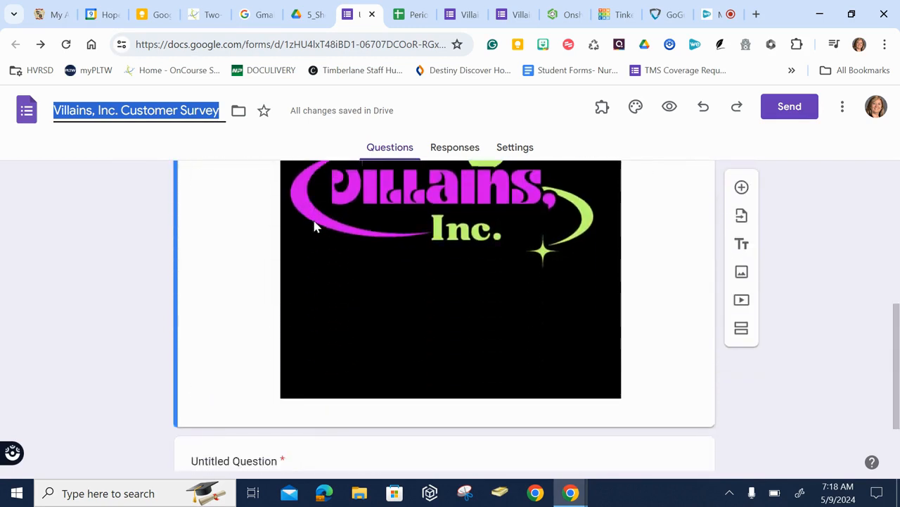
scroll(310, 217, "up", 4)
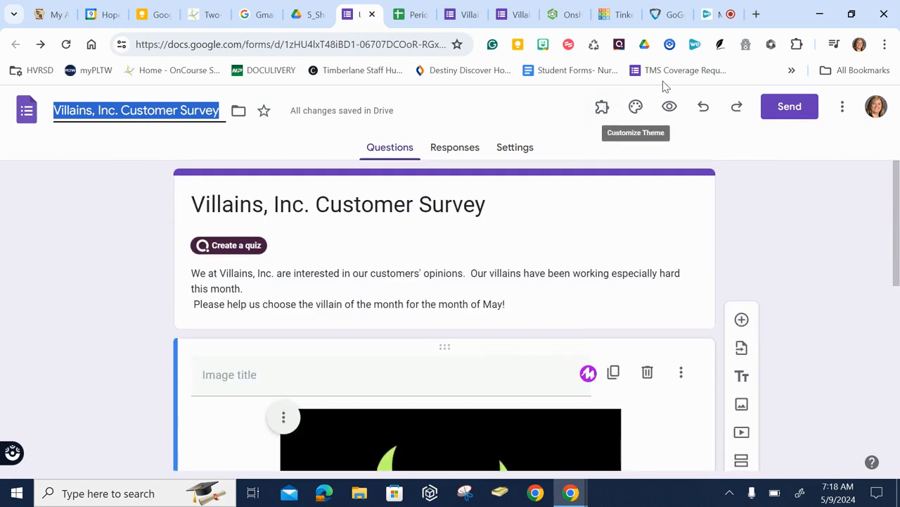
Set the form theme's header image to the gray and coral flower pattern from the Just kids category.
left_click(635, 106)
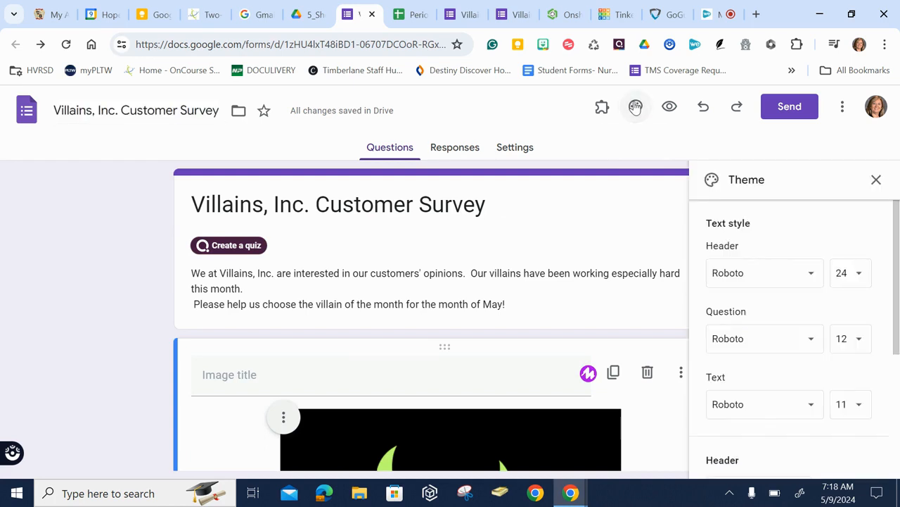
scroll(725, 359, "down", 2)
left_click(739, 348)
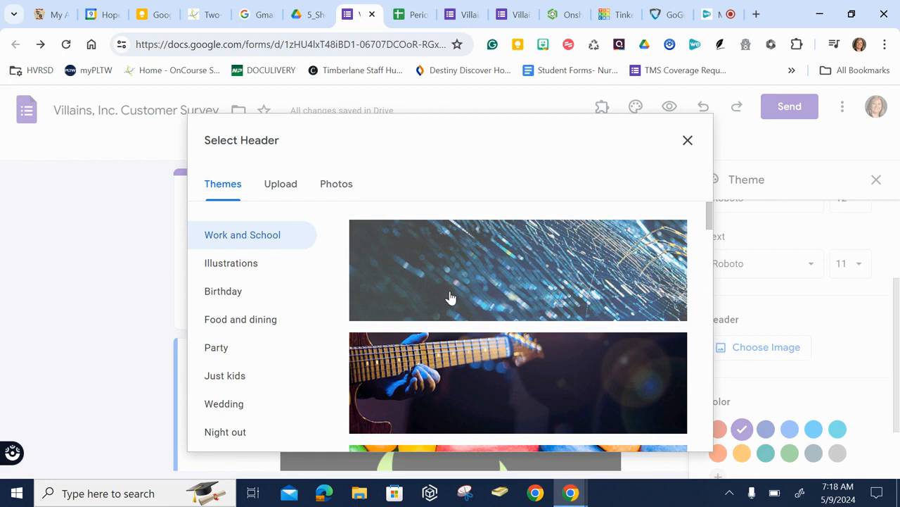
left_click(250, 271)
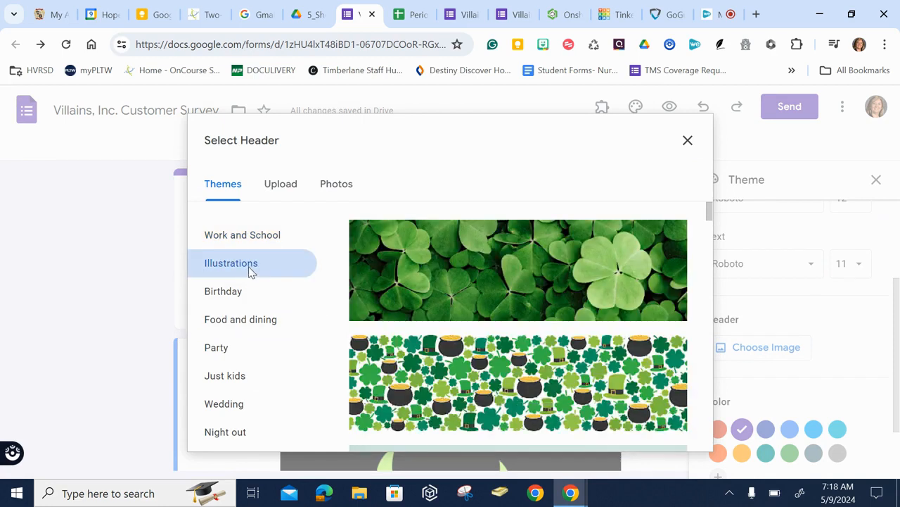
left_click(226, 378)
scroll(440, 373, "down", 5)
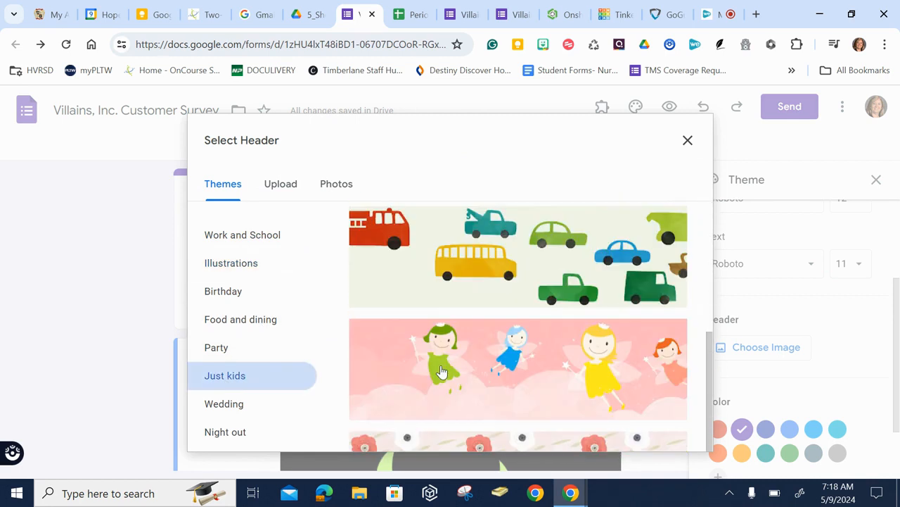
scroll(408, 366, "down", 3)
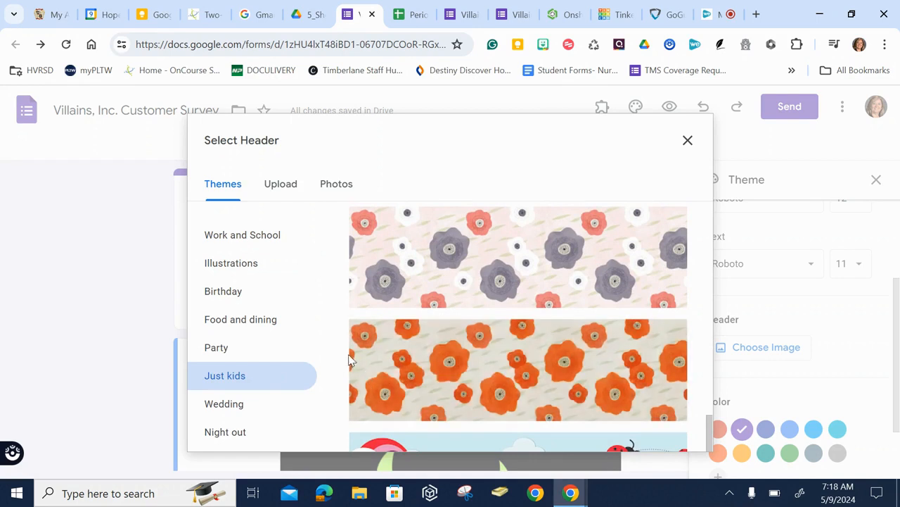
left_click(480, 279)
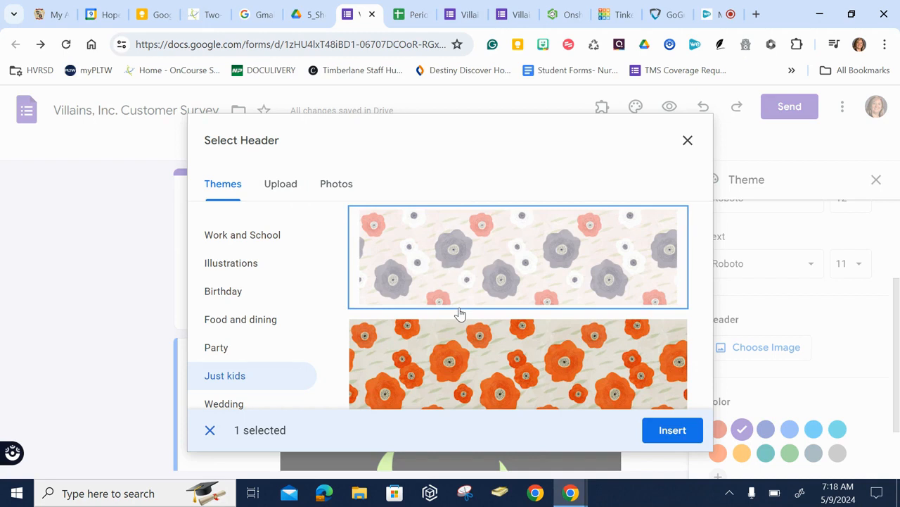
left_click(672, 430)
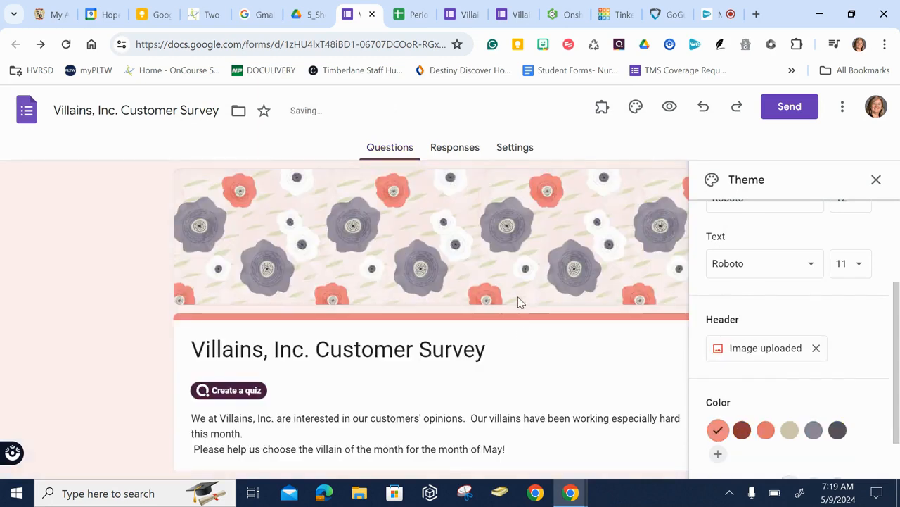
Change the form's theme color to the gray-purple shade #8e8595.
scroll(581, 323, "down", 1)
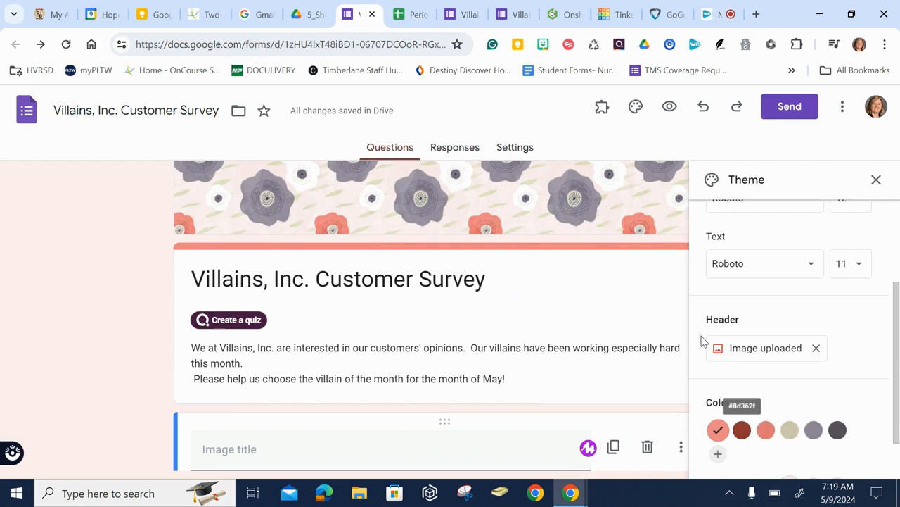
left_click(816, 432)
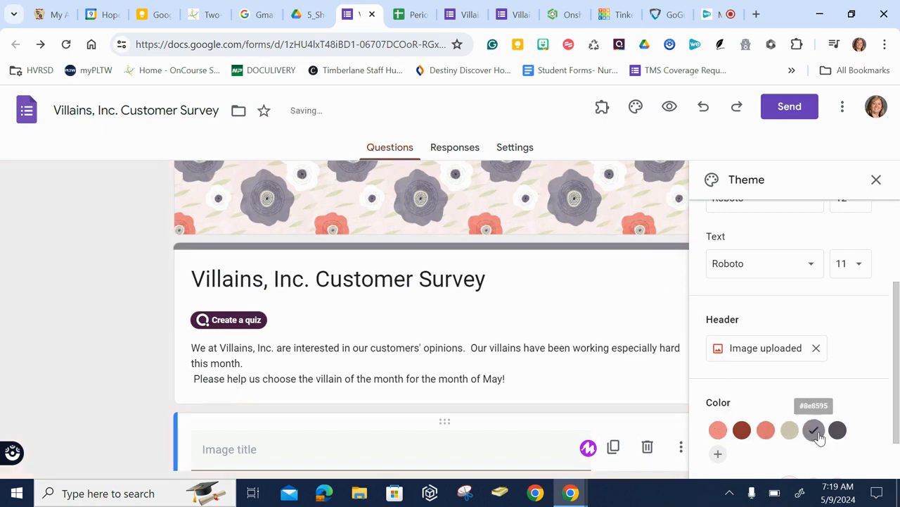
scroll(556, 260, "down", 3)
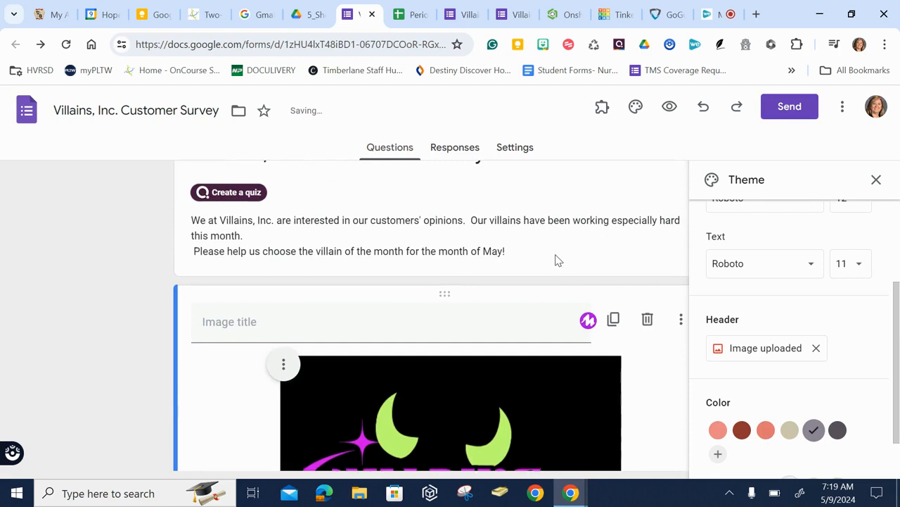
Set the theme's Text style to the Happy Monkey font at size 12.
left_click(810, 267)
left_click(785, 317)
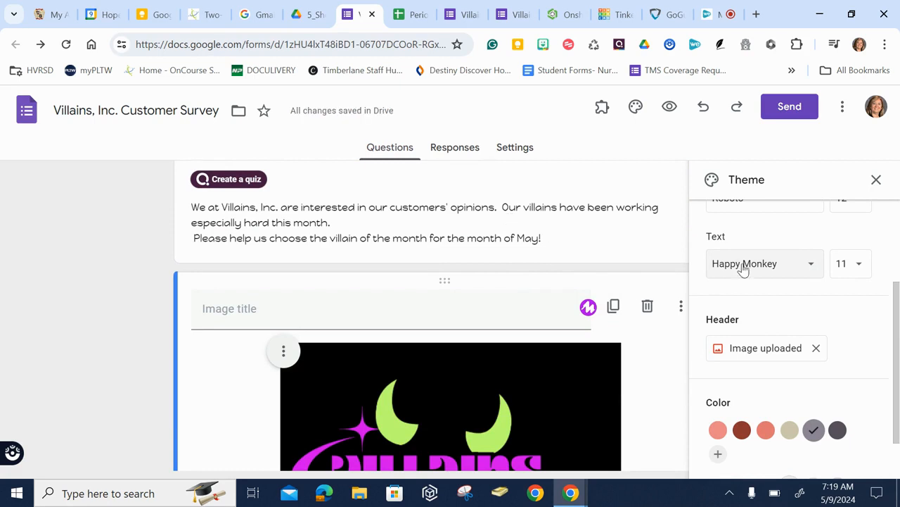
left_click(852, 267)
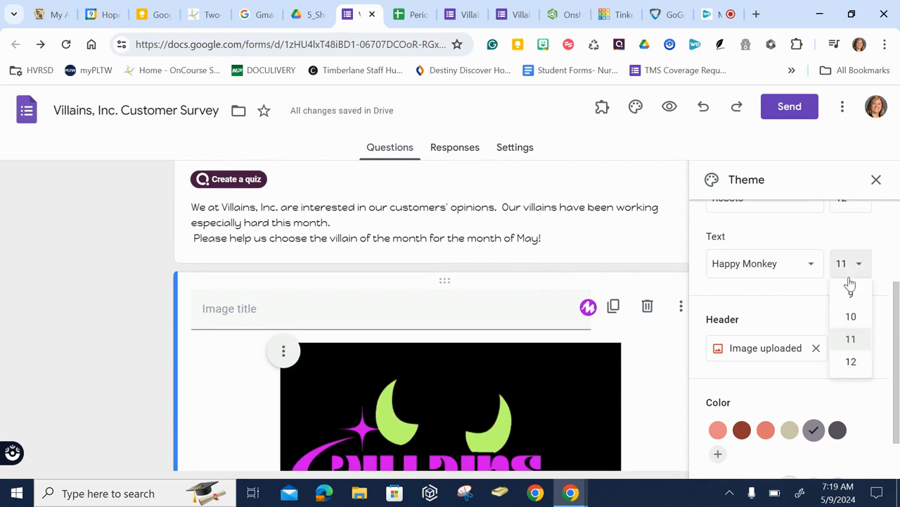
left_click(852, 362)
Select the untitled question's title in the form, and search Google for "disney villains" in a new browser tab.
scroll(502, 267, "down", 5)
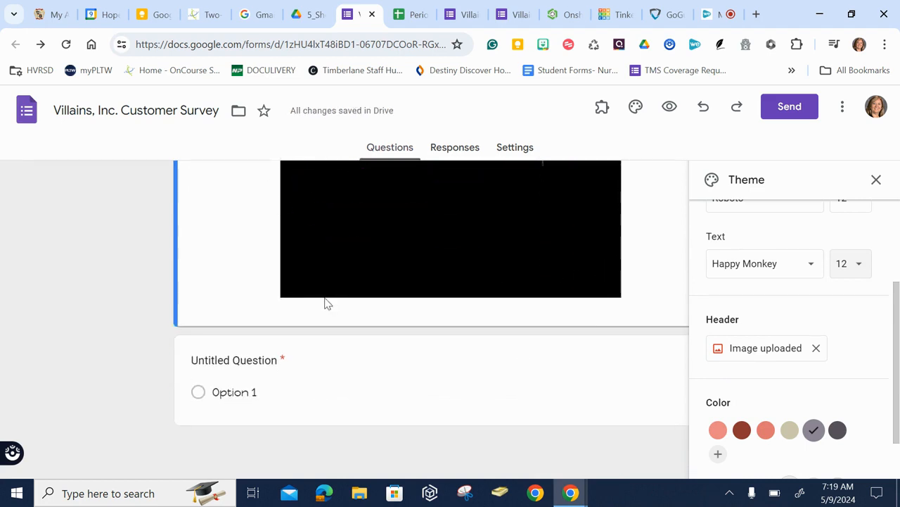
left_click(254, 359)
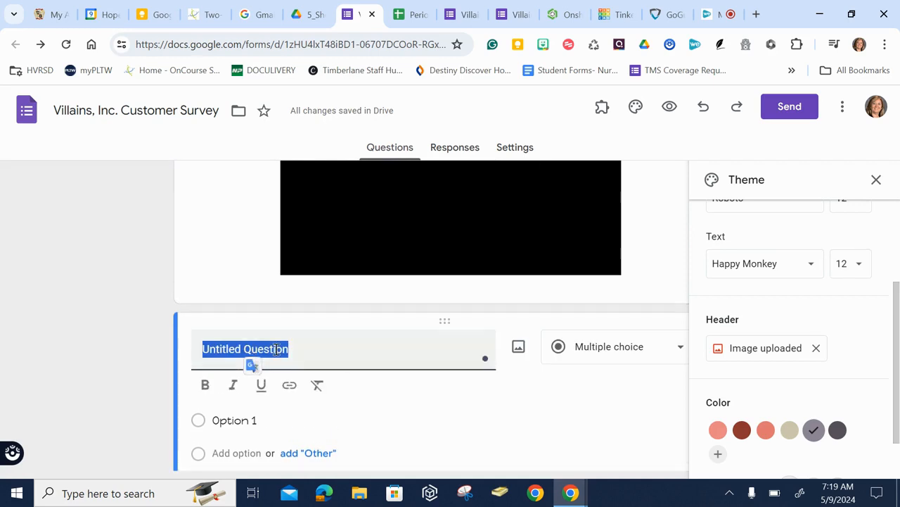
left_click(756, 14)
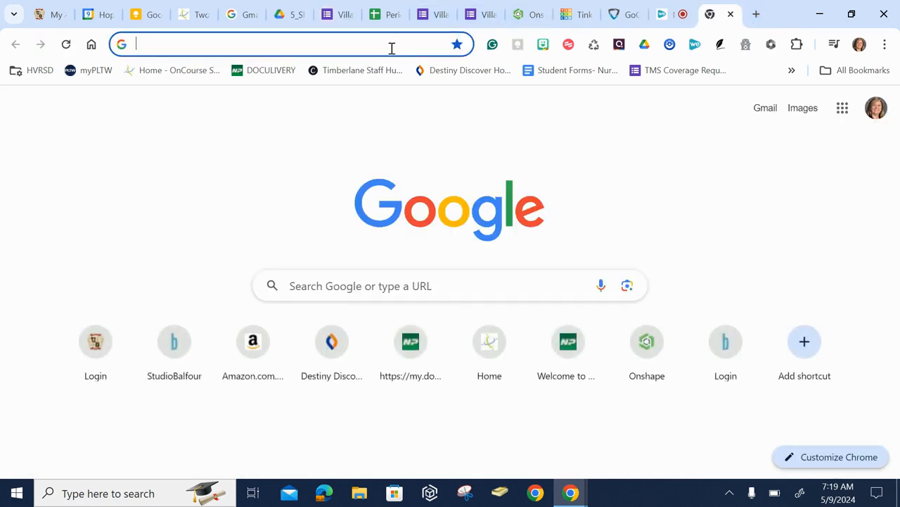
left_click(392, 47)
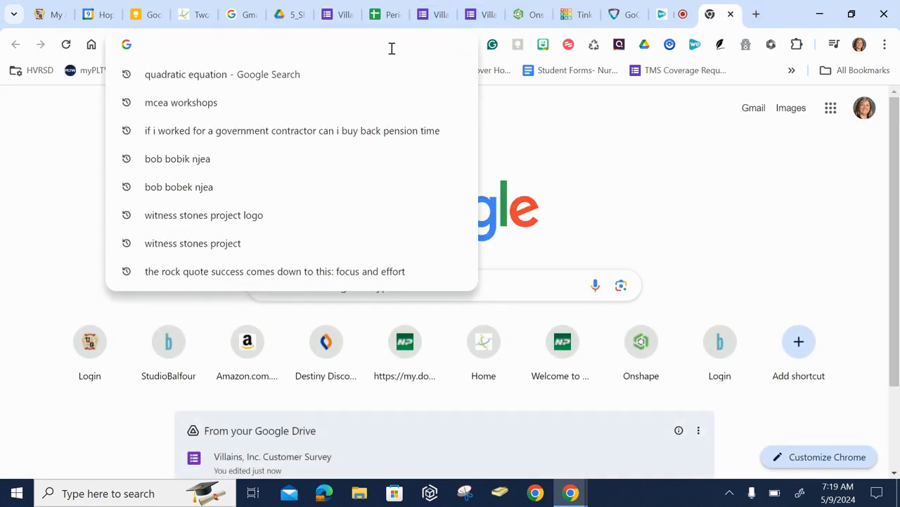
type("disney ")
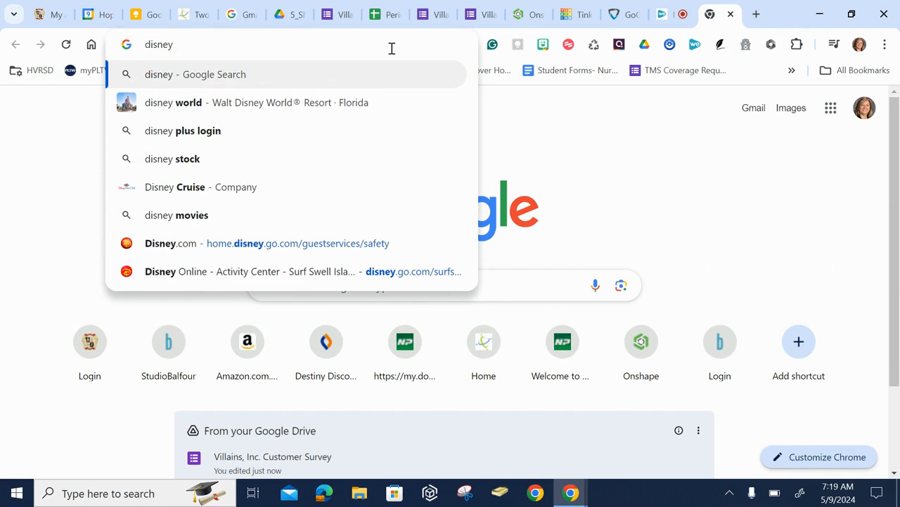
type("villain")
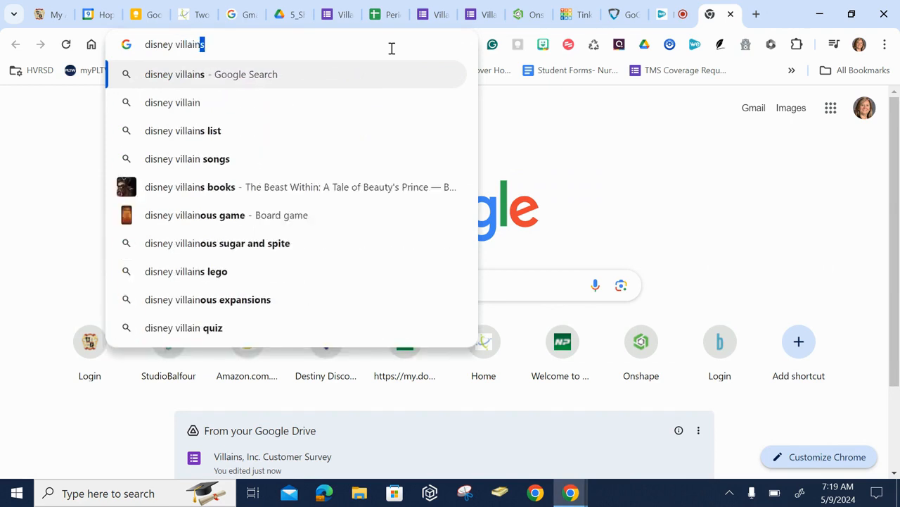
type("s")
key("Return")
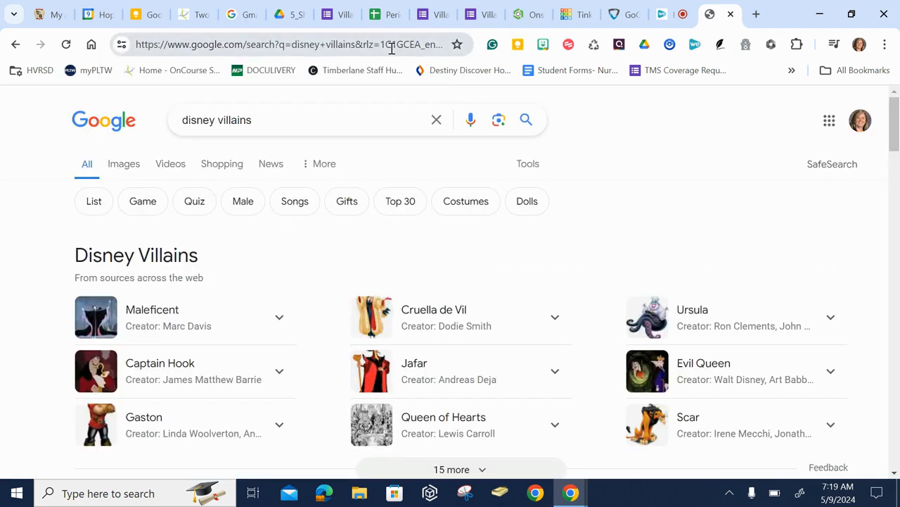
Show the image results for the Disney villains search and restrict their type to Clip Art.
left_click(134, 174)
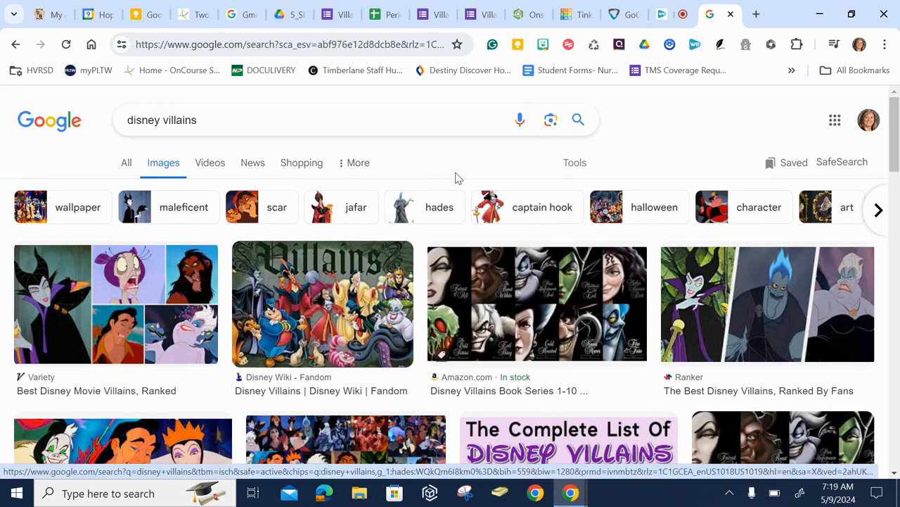
left_click(575, 162)
left_click(213, 188)
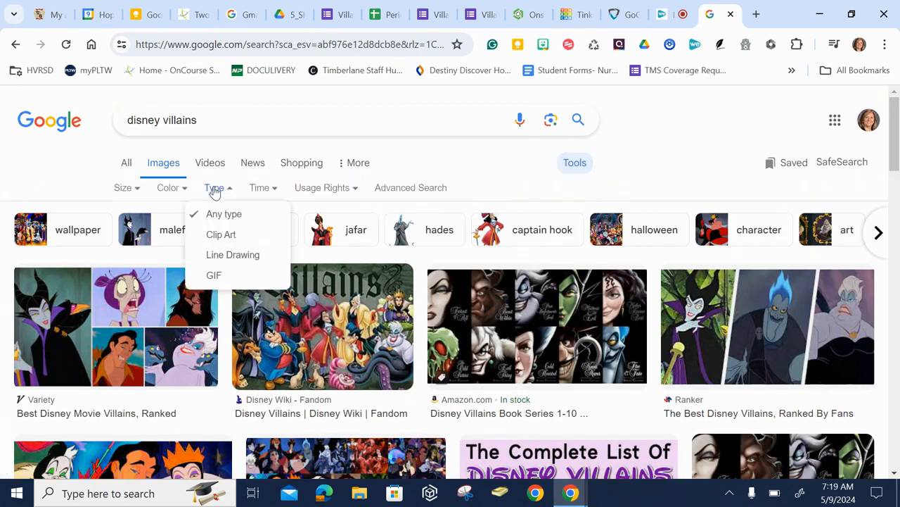
left_click(220, 235)
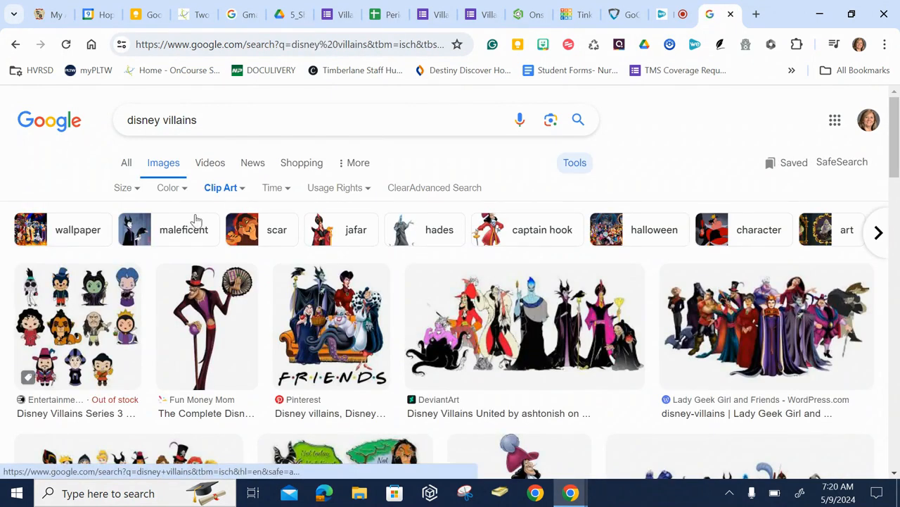
Find the Behance picture of Ursula's face on a light purple background and save it to Downloads as "ursula".
scroll(236, 280, "down", 5)
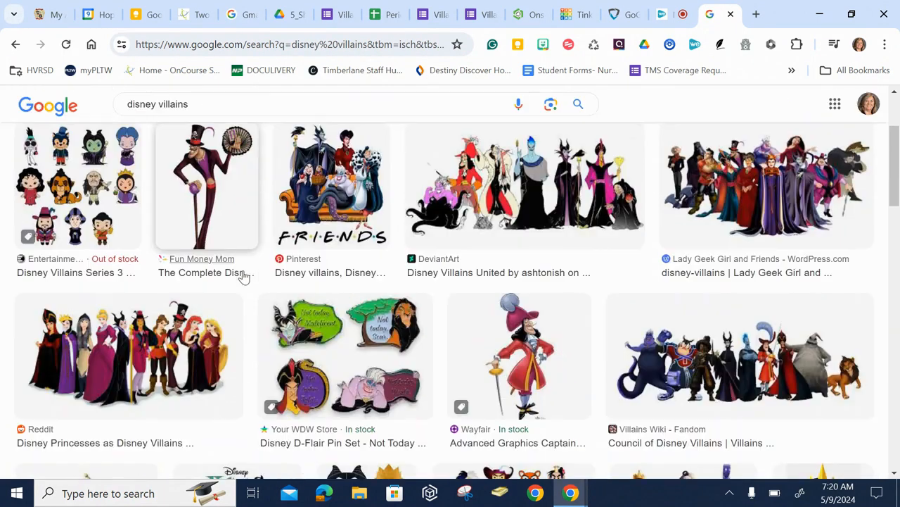
scroll(427, 316, "down", 5)
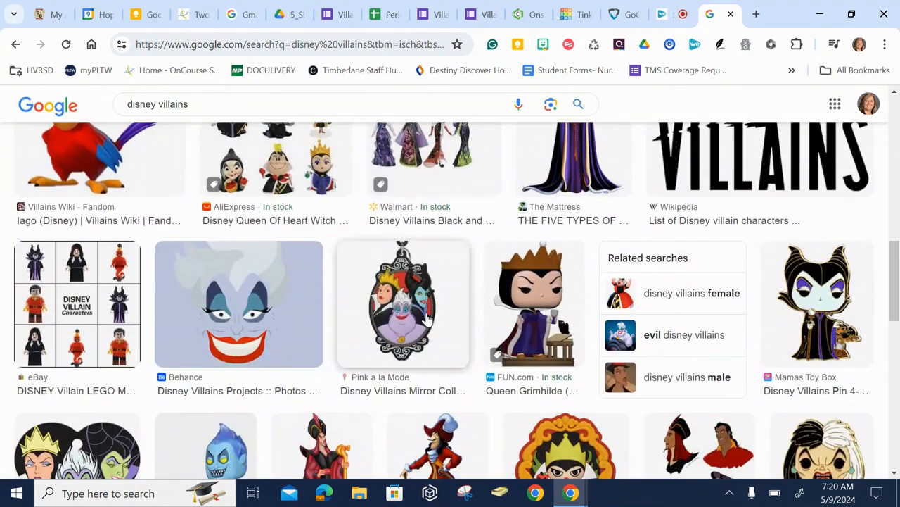
scroll(426, 316, "down", 2)
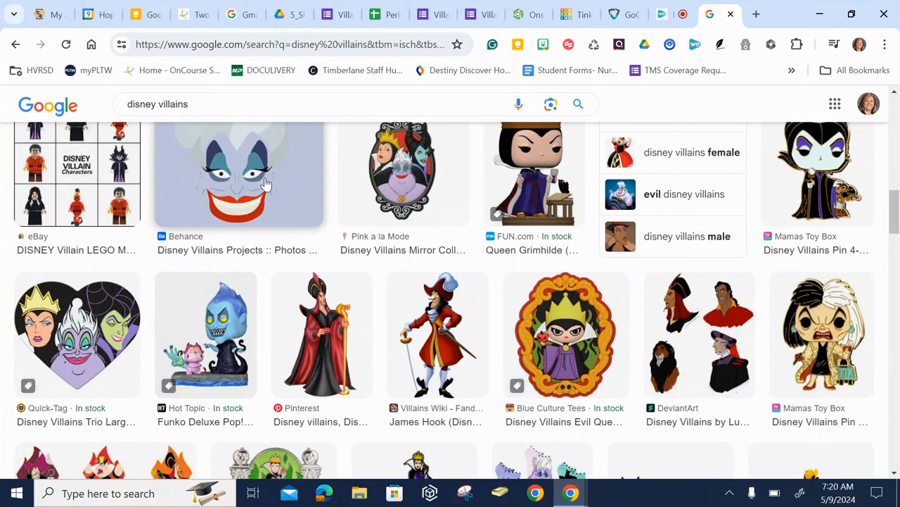
right_click(265, 184)
left_click(246, 178)
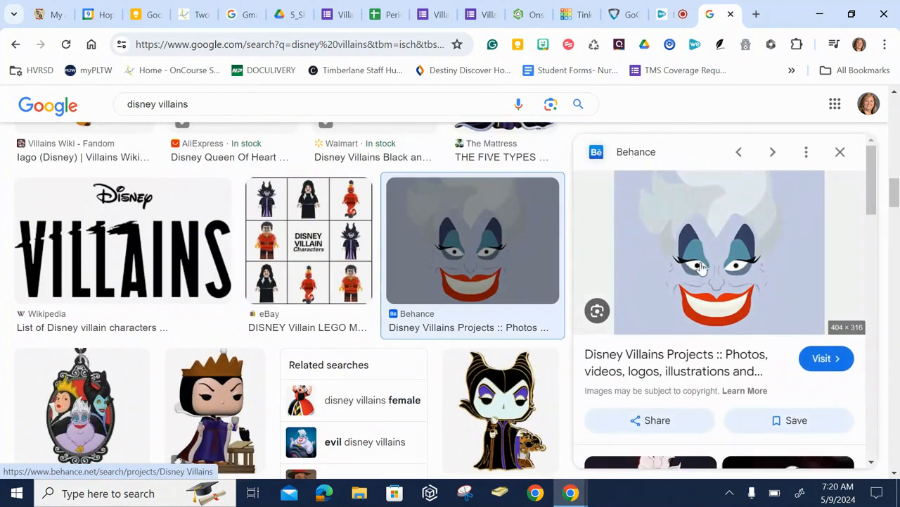
right_click(698, 241)
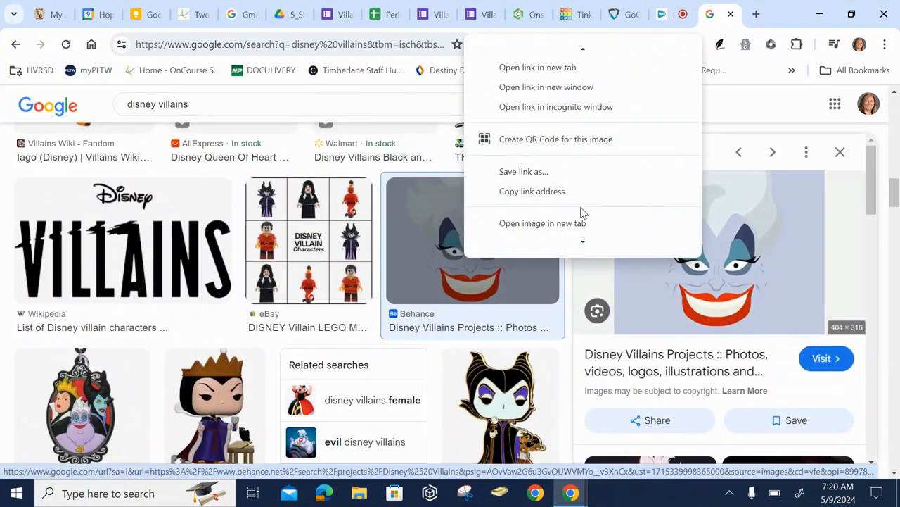
scroll(581, 208, "down", 1)
left_click(561, 230)
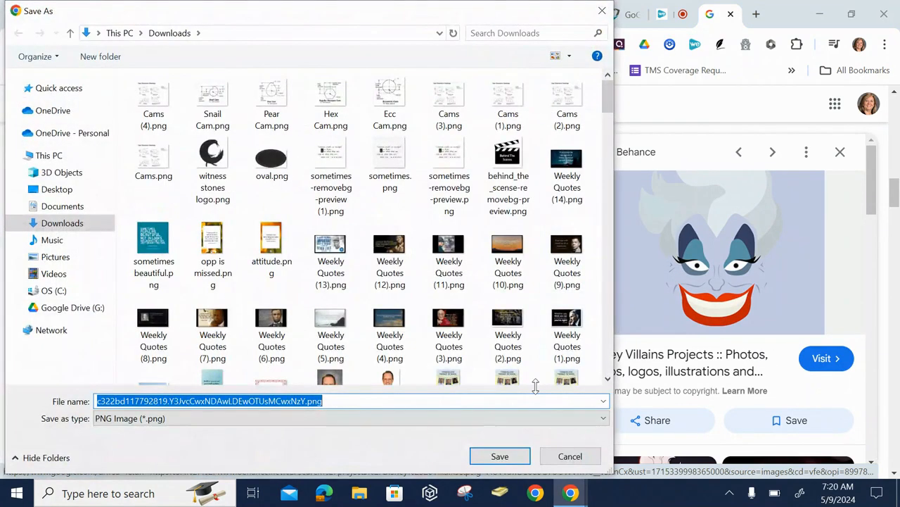
type("urs")
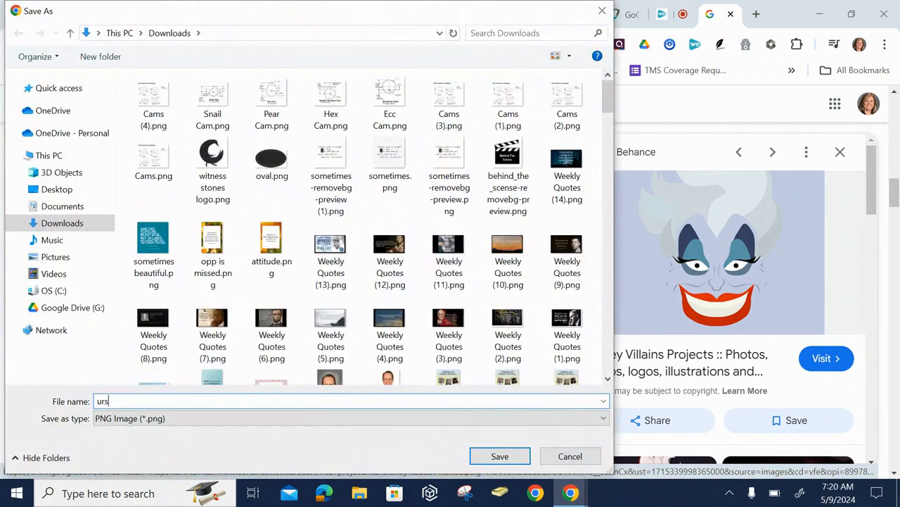
type("ula")
key("Return")
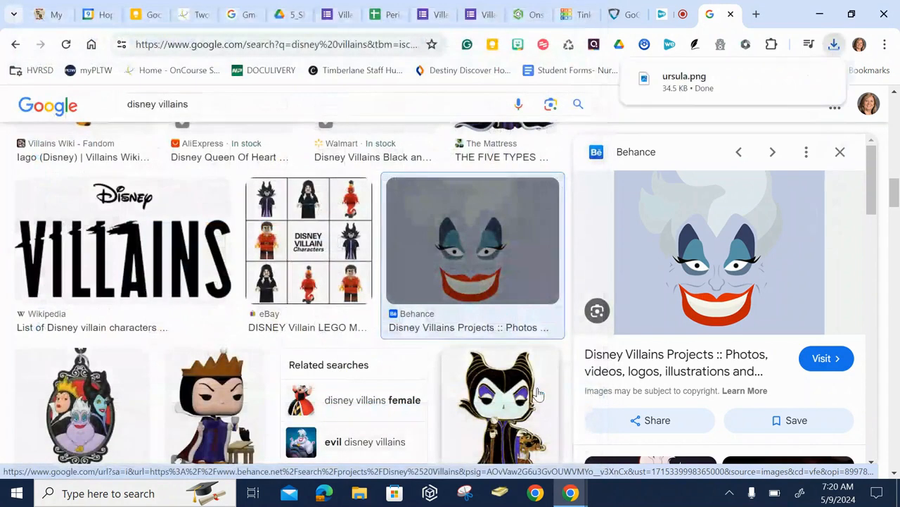
Return to the form and title the question "Which villain do you think should be this month's Villain of the Month?".
left_click(338, 14)
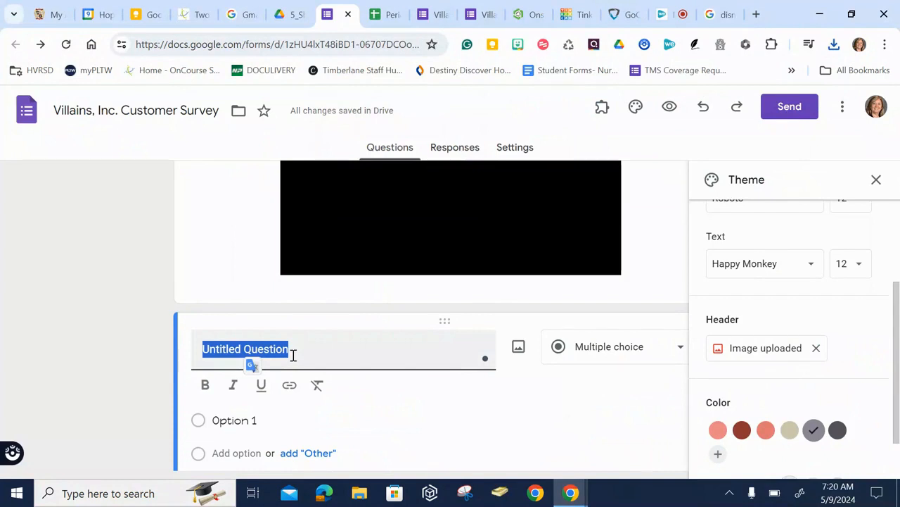
type("Which vi")
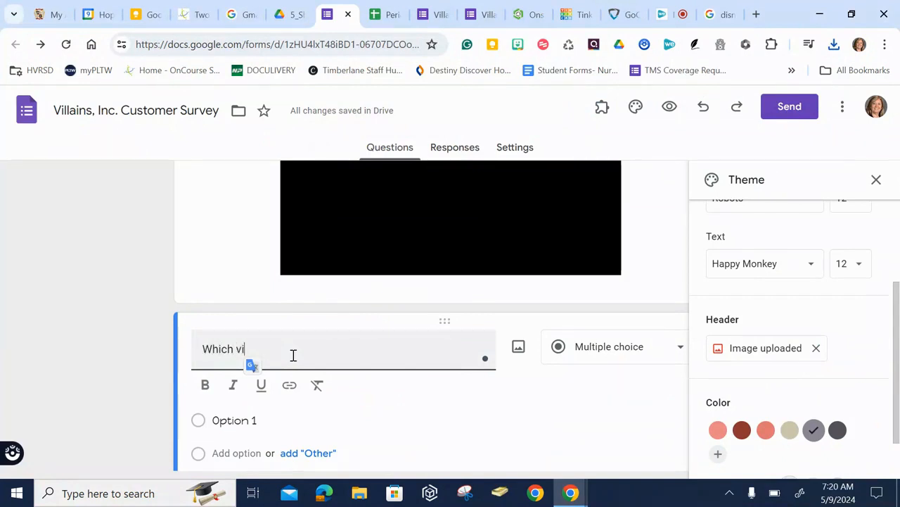
type("llain do you think should be this ")
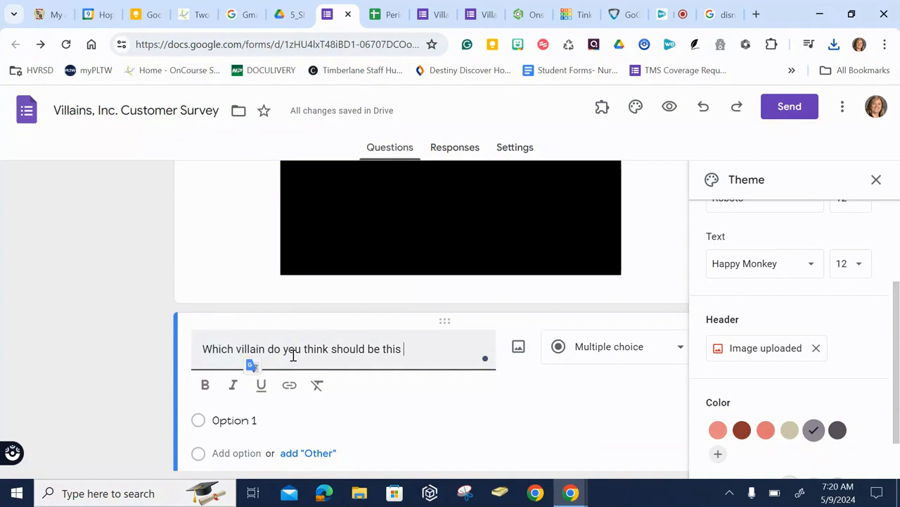
type("month's v")
key("BackSpace")
type("Villain ")
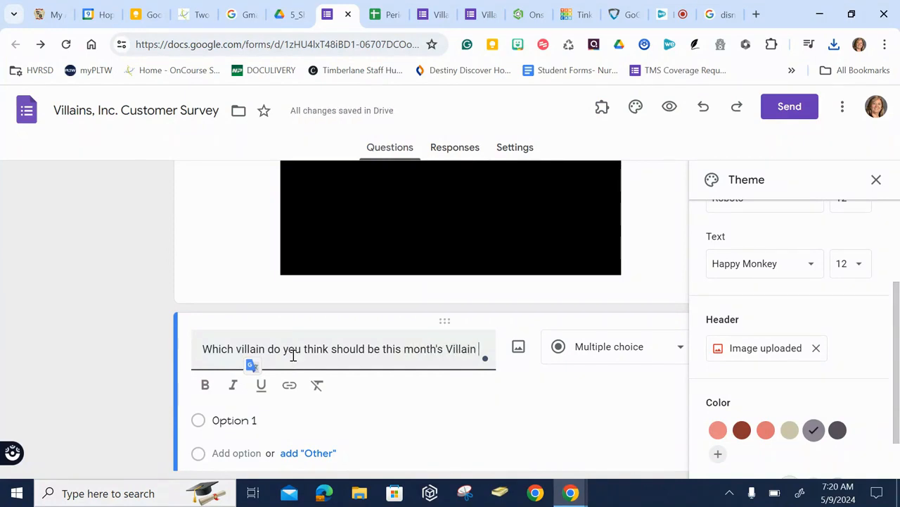
type("of the Month?")
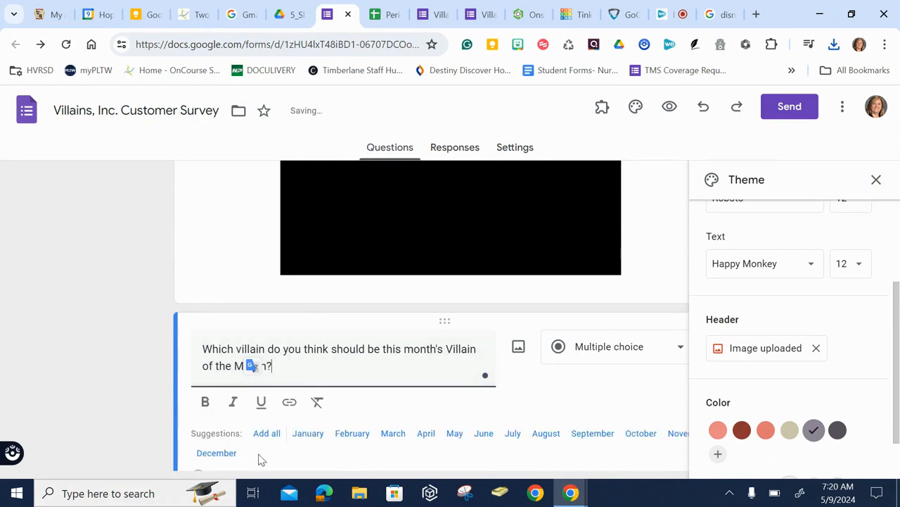
Name the question's first answer option "Ursula" and add the ursula.png image from Downloads to it.
scroll(270, 446, "down", 3)
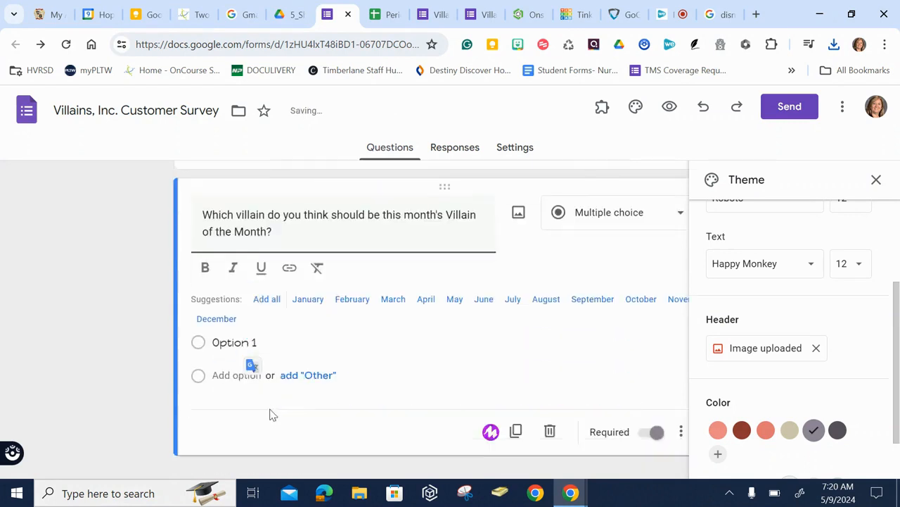
left_click(242, 313)
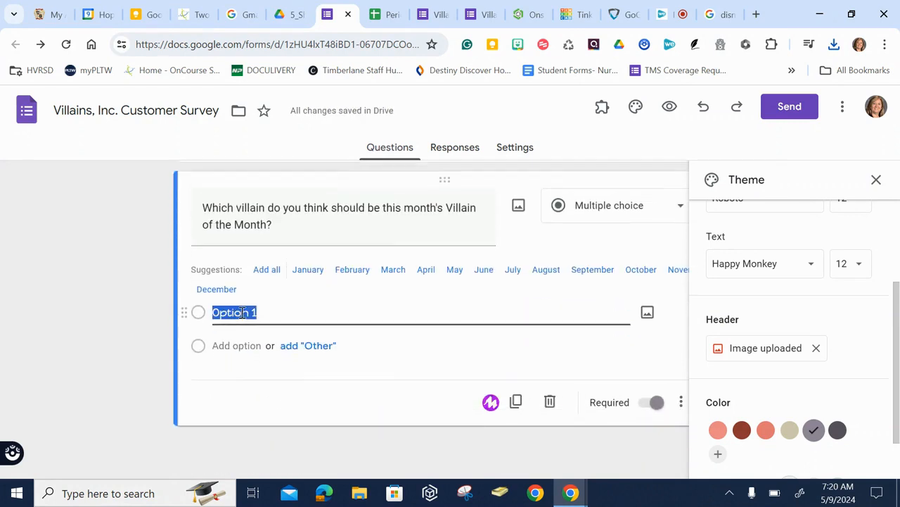
type("Ursula")
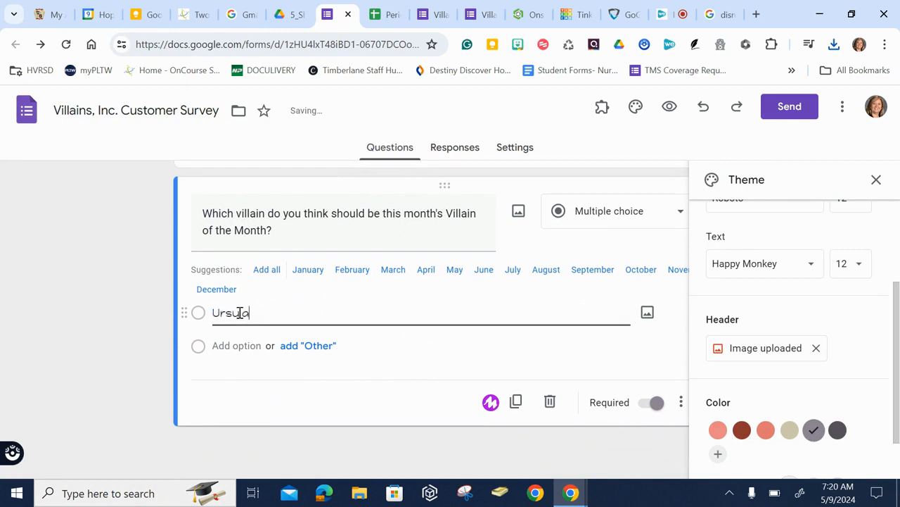
left_click(650, 316)
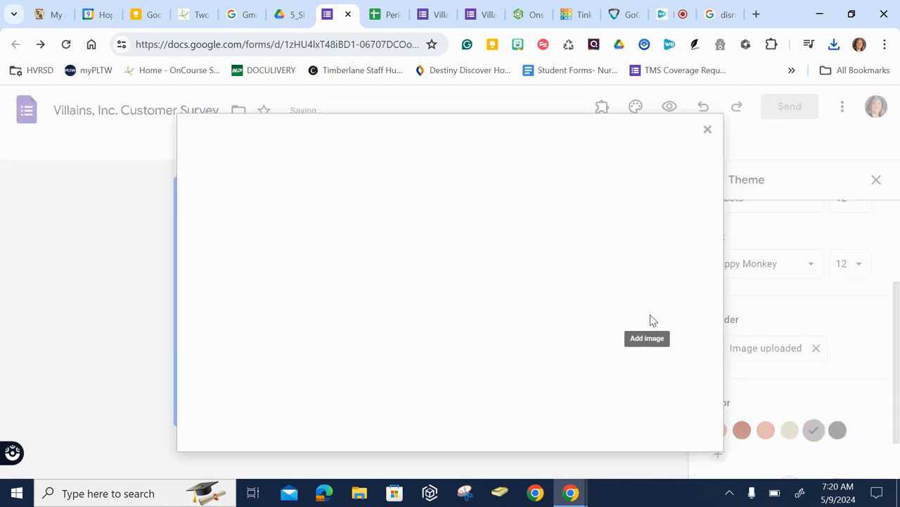
left_click(447, 376)
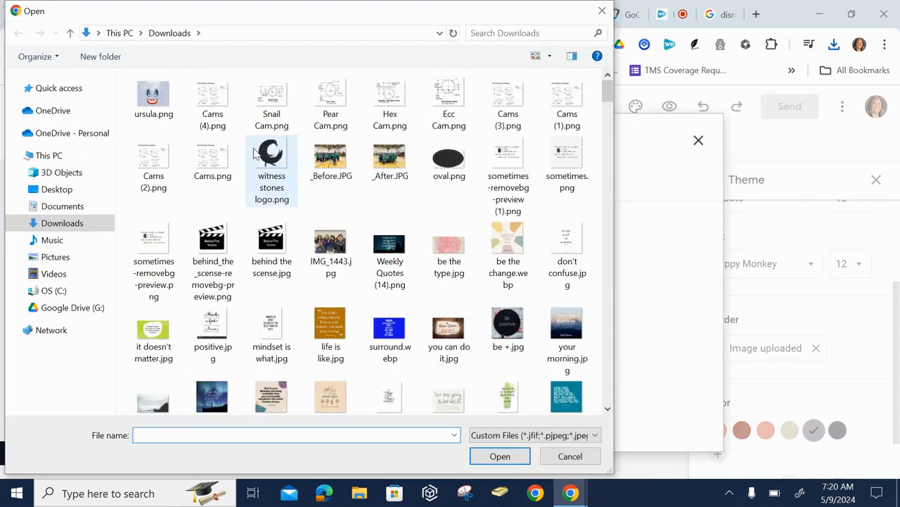
double_click(157, 107)
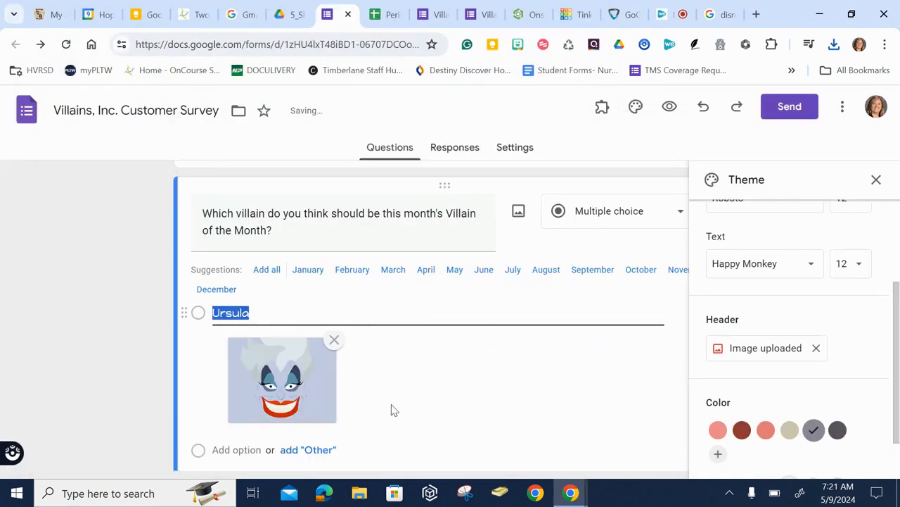
Close the theme options and look over the form from the villain question back up to its header.
scroll(395, 407, "down", 1)
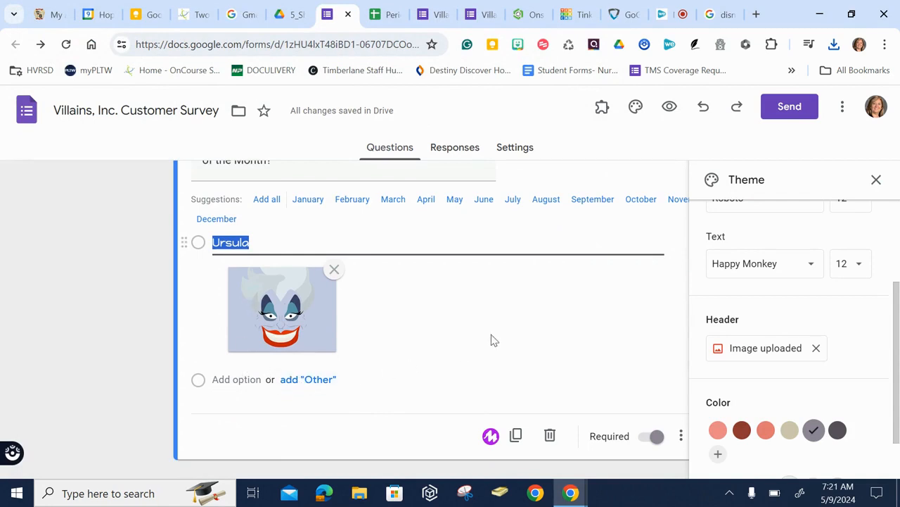
left_click(876, 181)
scroll(496, 307, "up", 3)
scroll(499, 306, "down", 3)
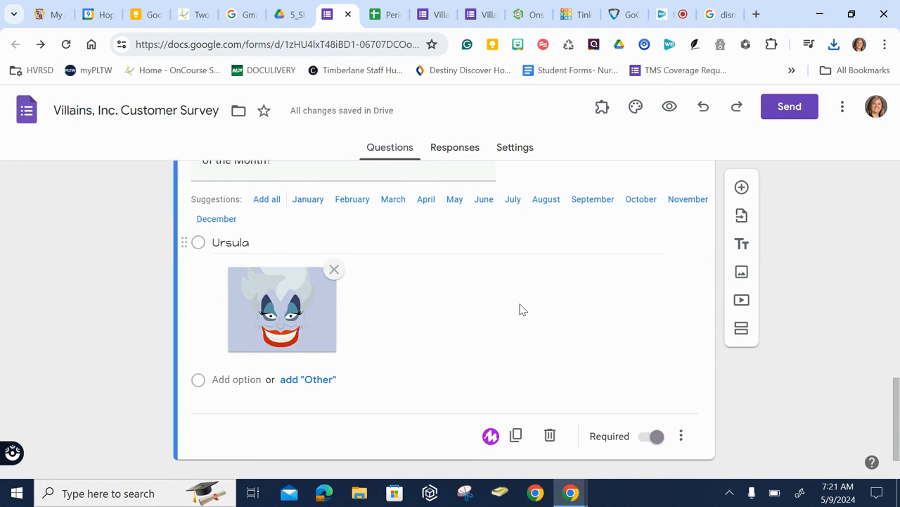
scroll(515, 316, "down", 1)
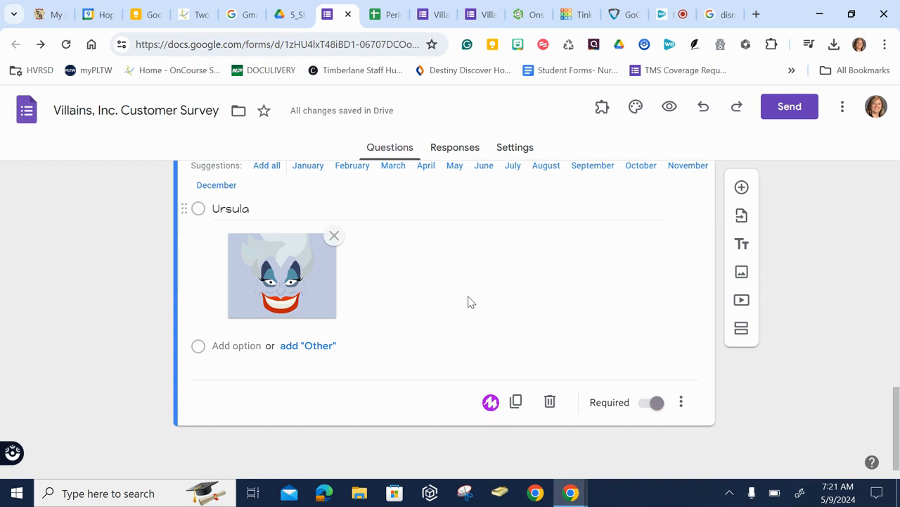
scroll(472, 301, "up", 3)
scroll(469, 296, "up", 10)
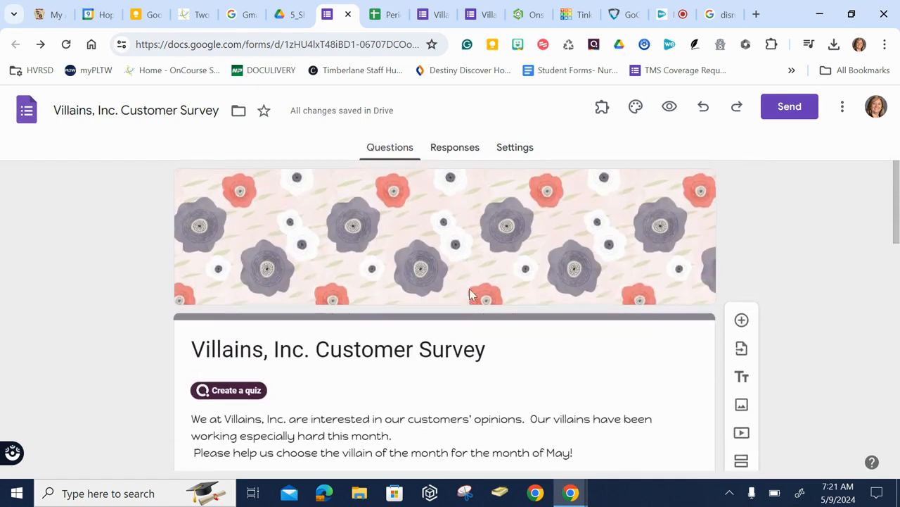
Open the form's response settings and set email address collection to Verified.
left_click(519, 156)
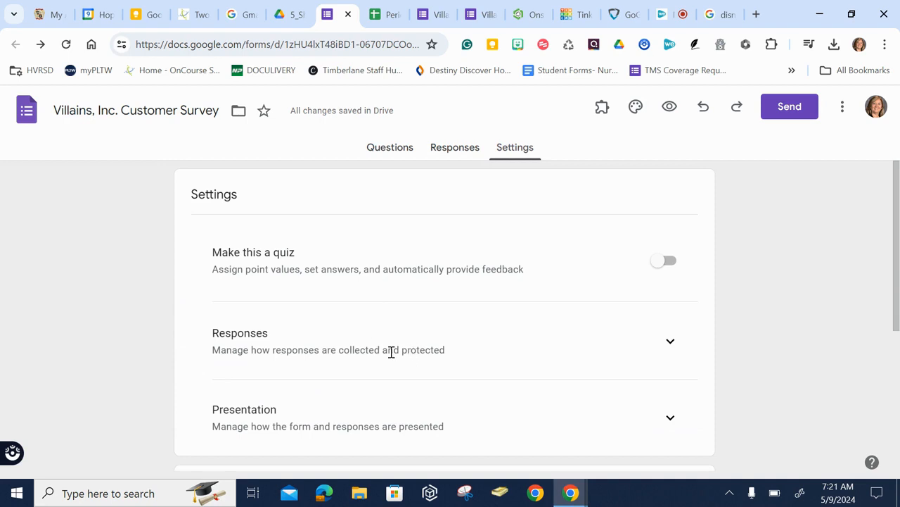
left_click(670, 343)
scroll(511, 342, "down", 2)
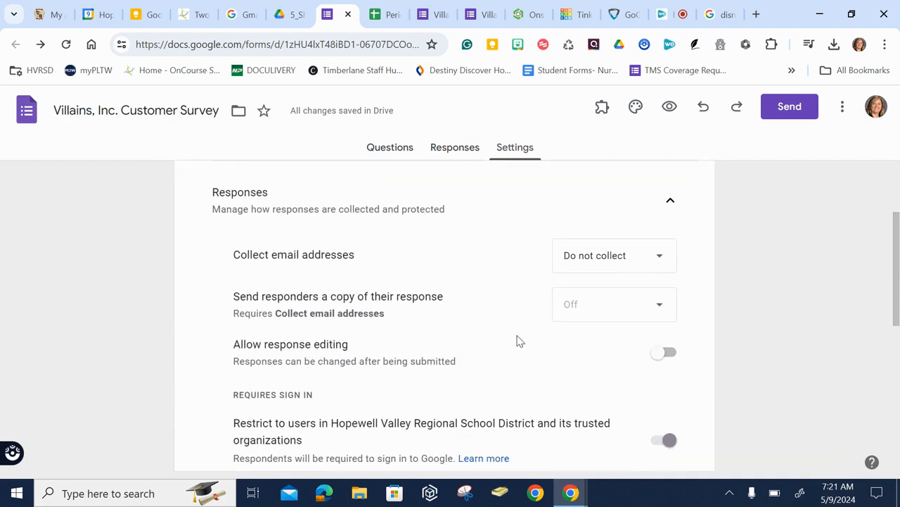
left_click(605, 269)
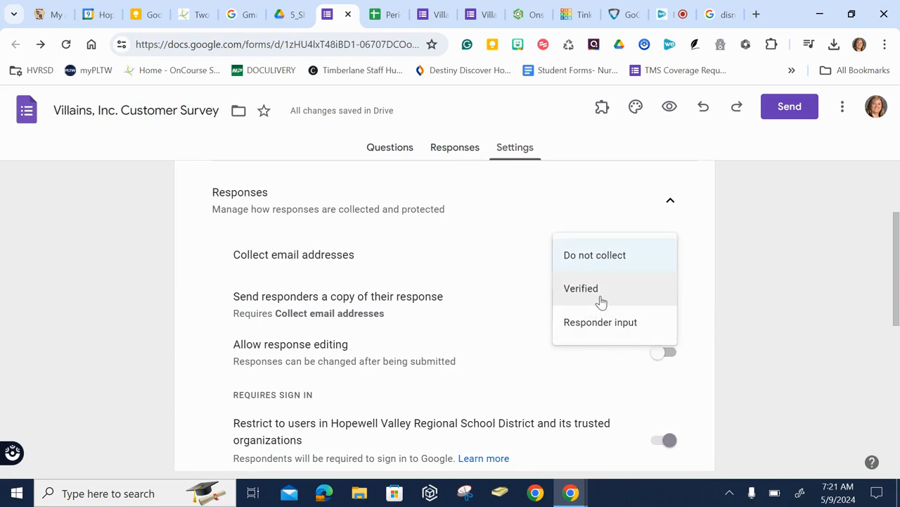
left_click(601, 301)
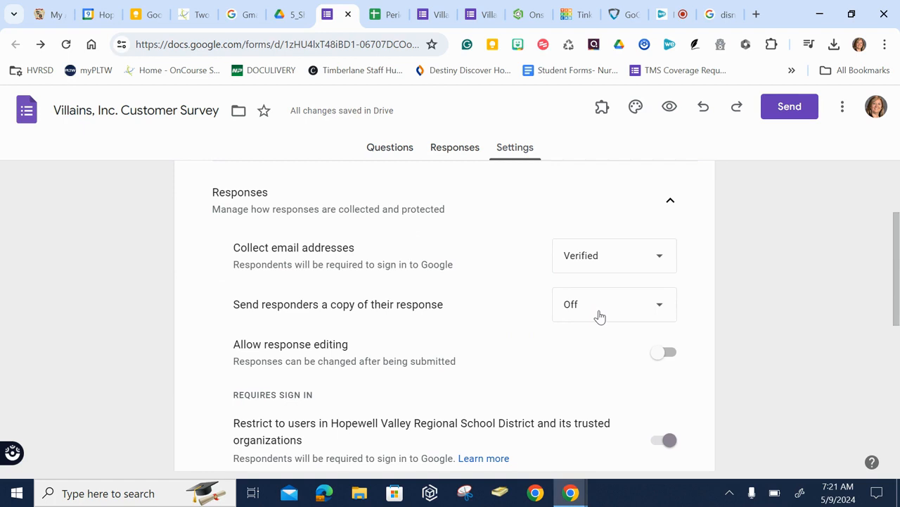
Turn on the sign-in requirement that limits each respondent to 1 response.
scroll(385, 323, "down", 2)
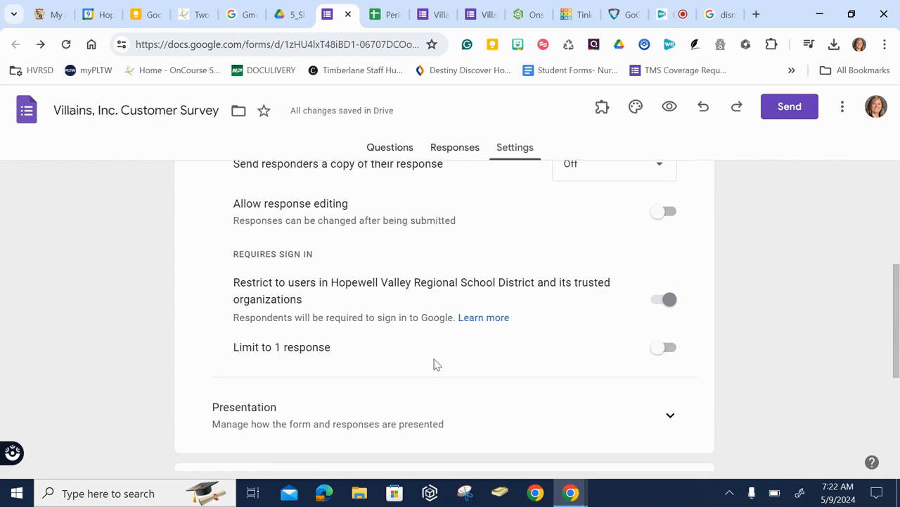
left_click(661, 352)
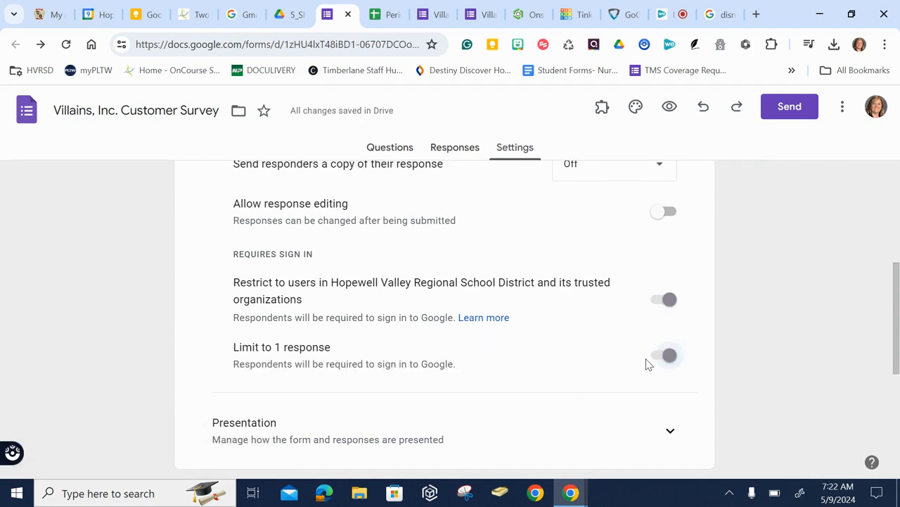
scroll(635, 354, "up", 4)
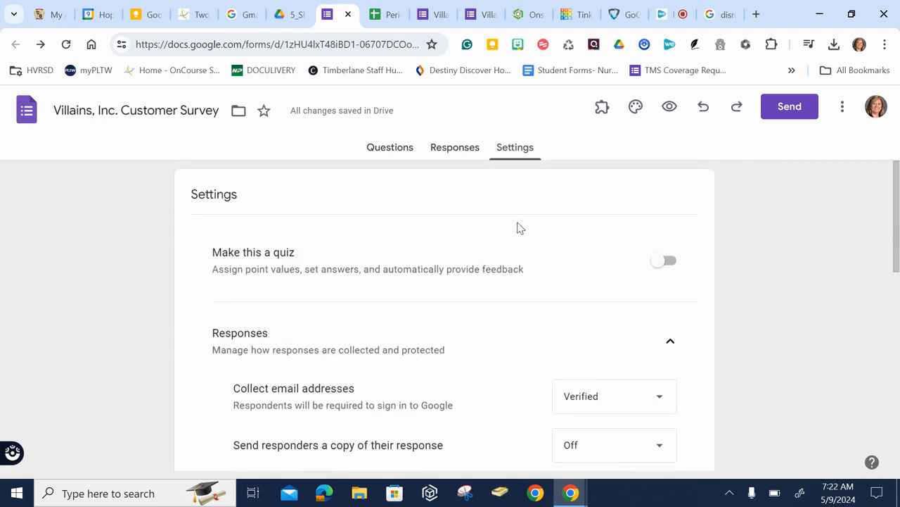
Return to the form's questions, open the sending options, and copy the form's link as a shortened URL.
left_click(401, 151)
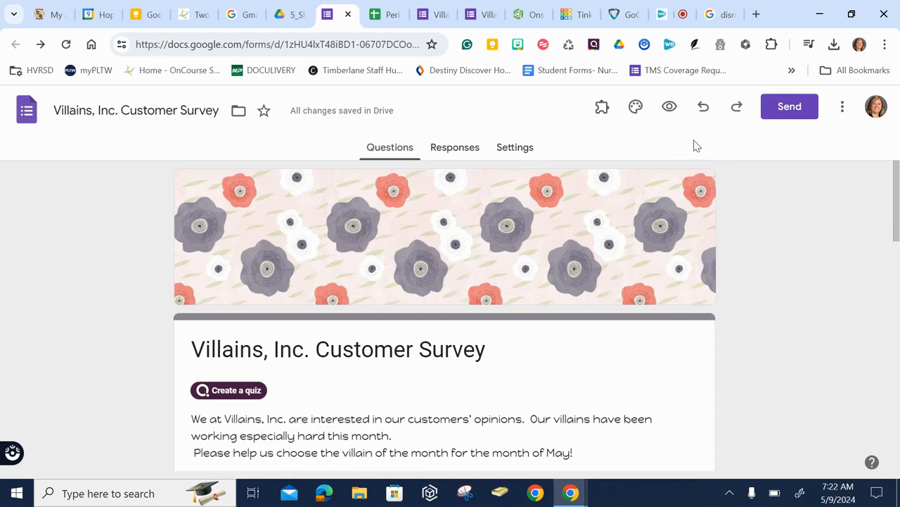
left_click(773, 111)
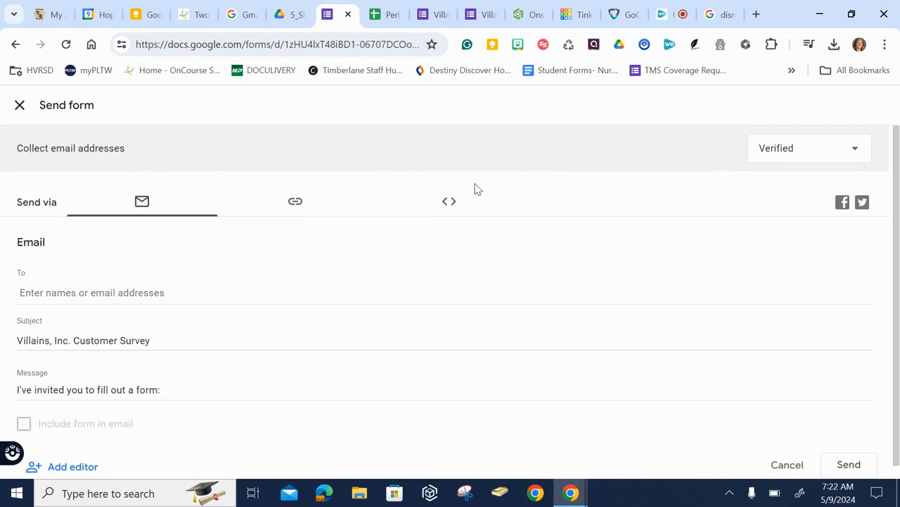
left_click(298, 204)
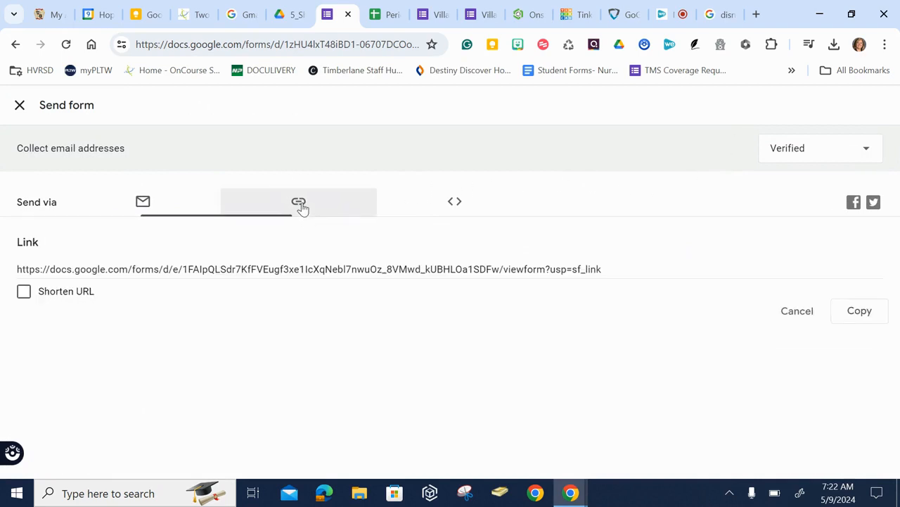
left_click(24, 293)
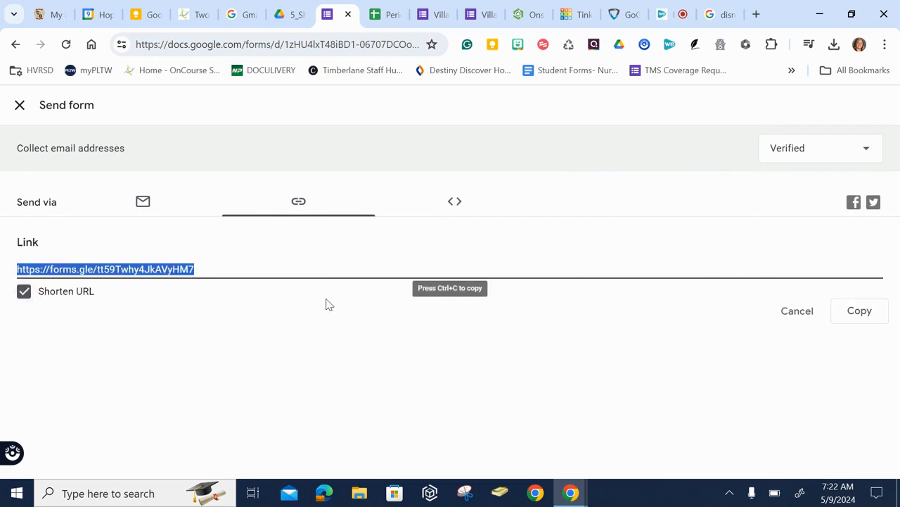
left_click(856, 320)
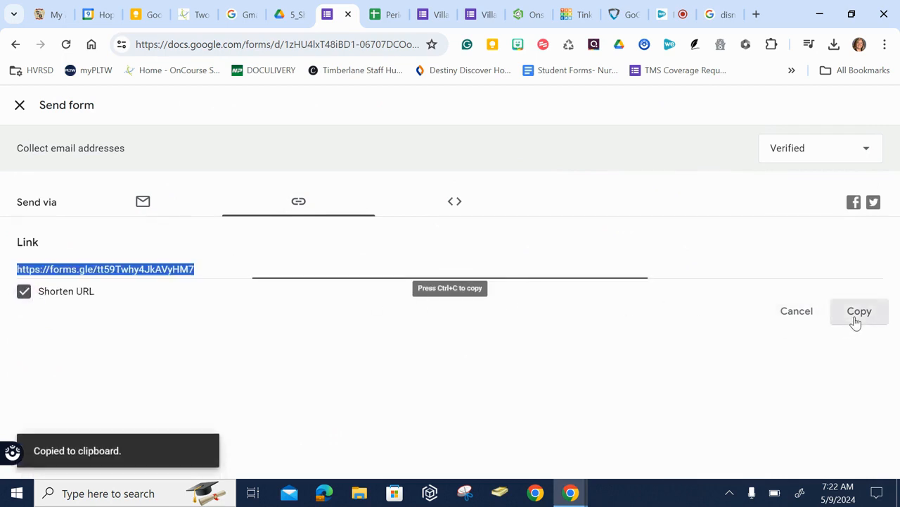
Switch to the "Period 1A: SH-8 Survey Links" spreadsheet and look through the name rows and the column for Google Form survey links.
left_click(377, 25)
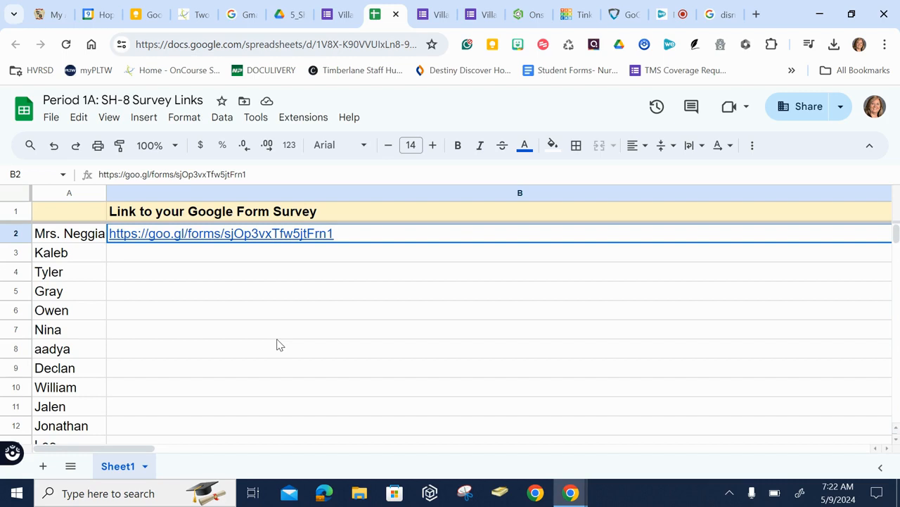
scroll(98, 334, "down", 6)
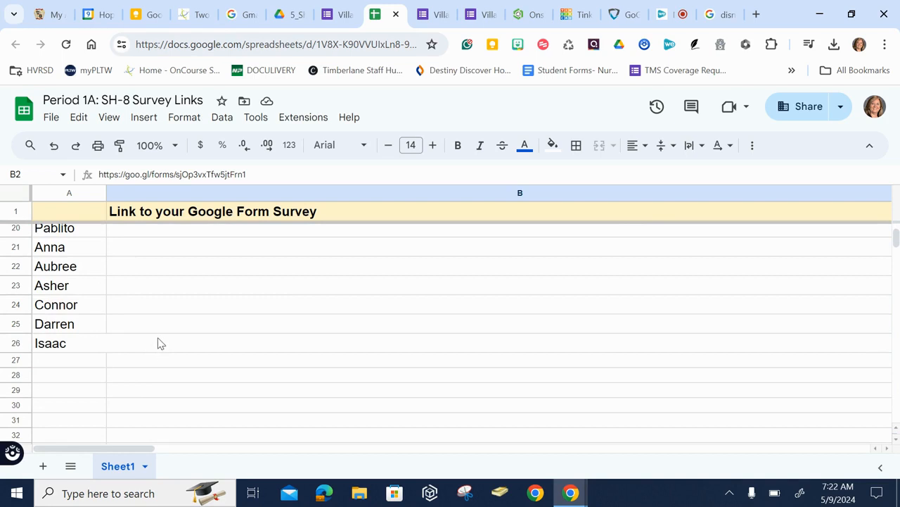
scroll(159, 339, "up", 1)
scroll(158, 338, "up", 3)
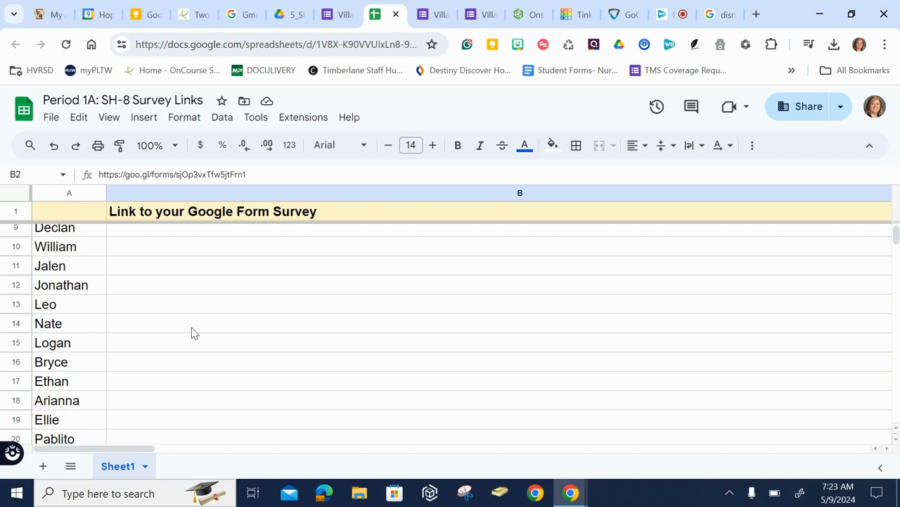
left_click(342, 14)
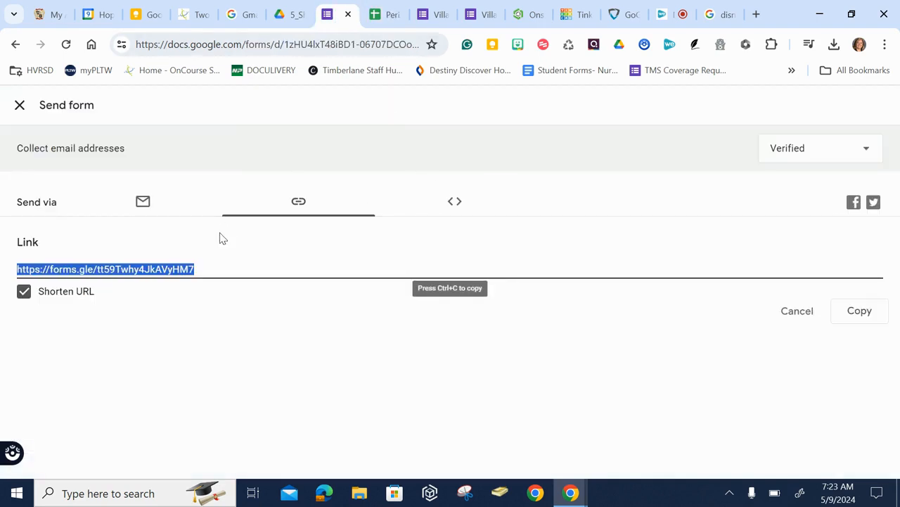
left_click(382, 14)
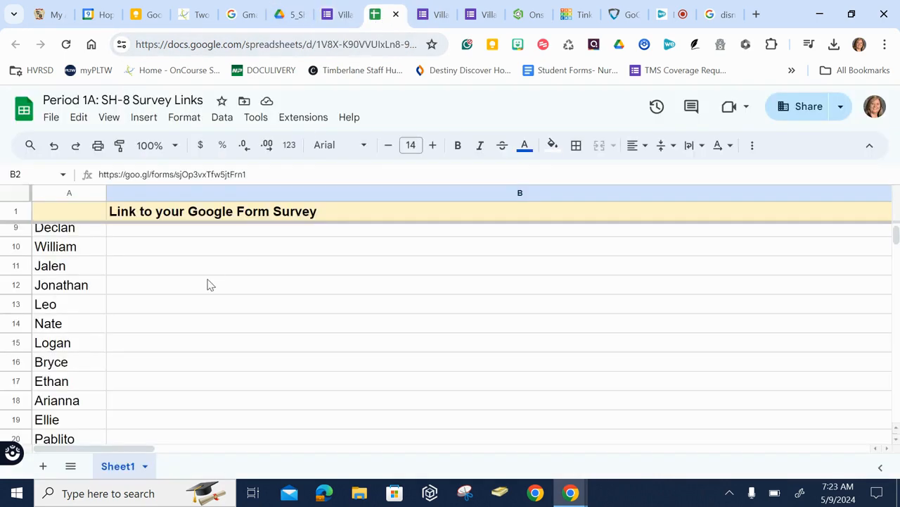
scroll(202, 356, "down", 5)
scroll(202, 356, "up", 5)
scroll(215, 338, "up", 3)
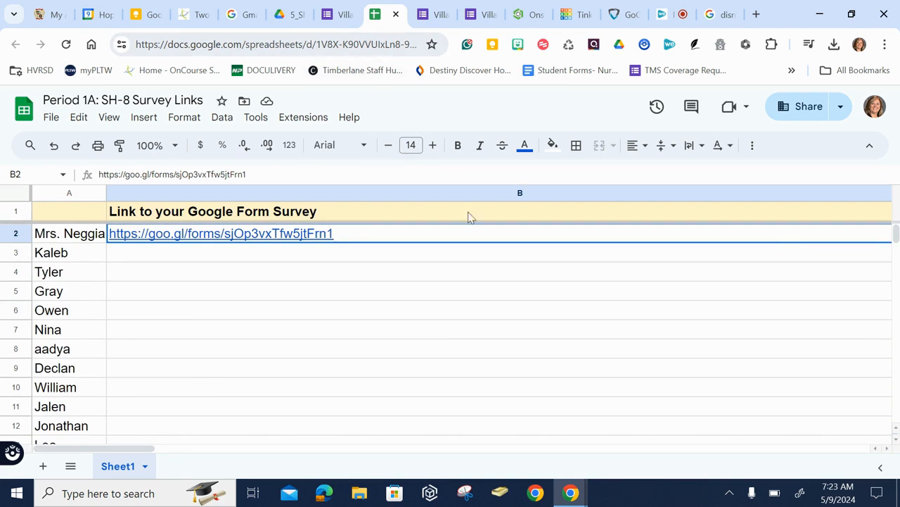
mouse_move(568, 497)
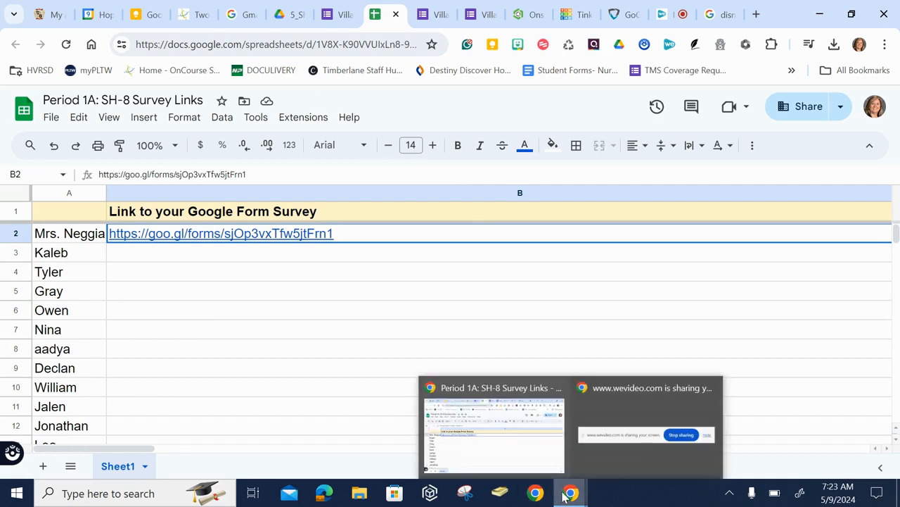